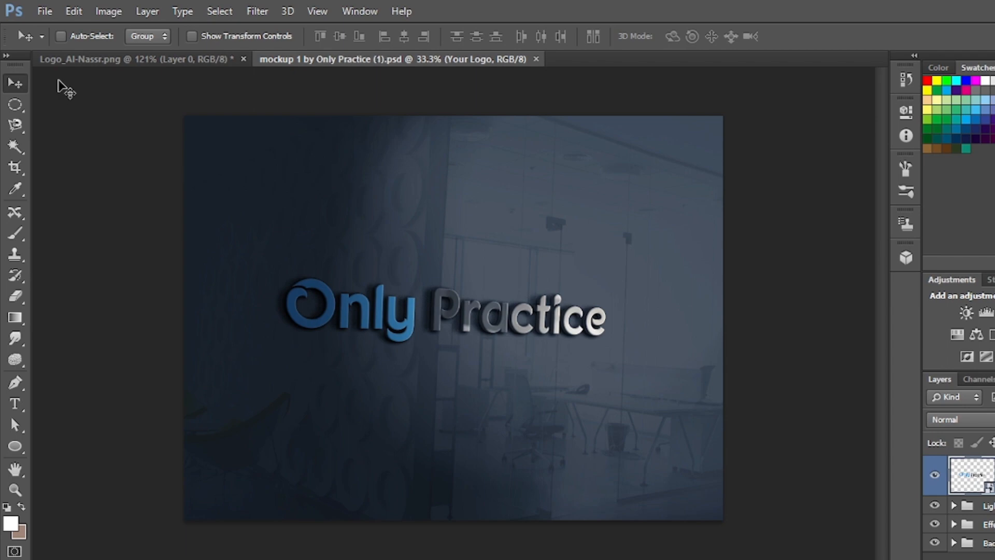
- Open the contents of the Your Logo smart object, discarding its embedded color profile
double_click(989, 490)
click(563, 254)
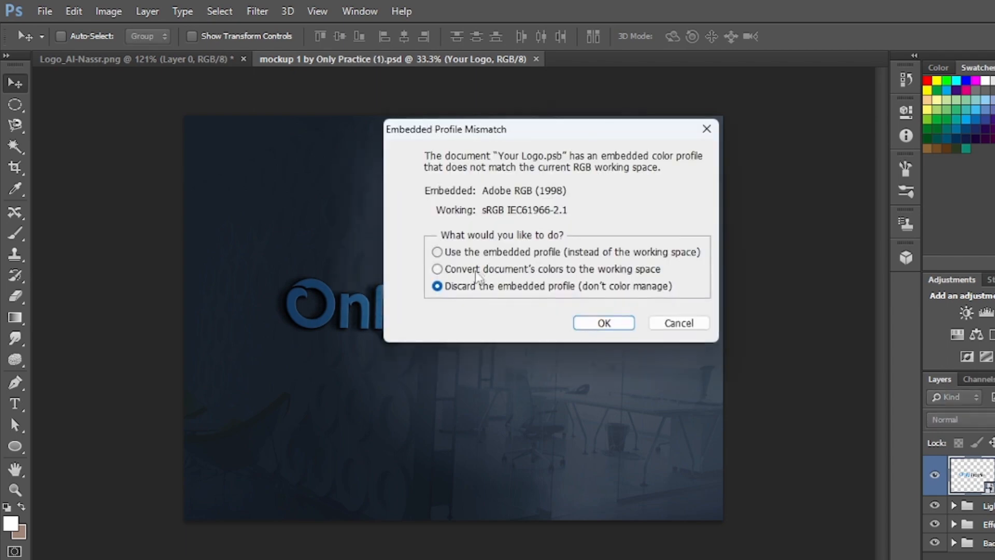
click(602, 323)
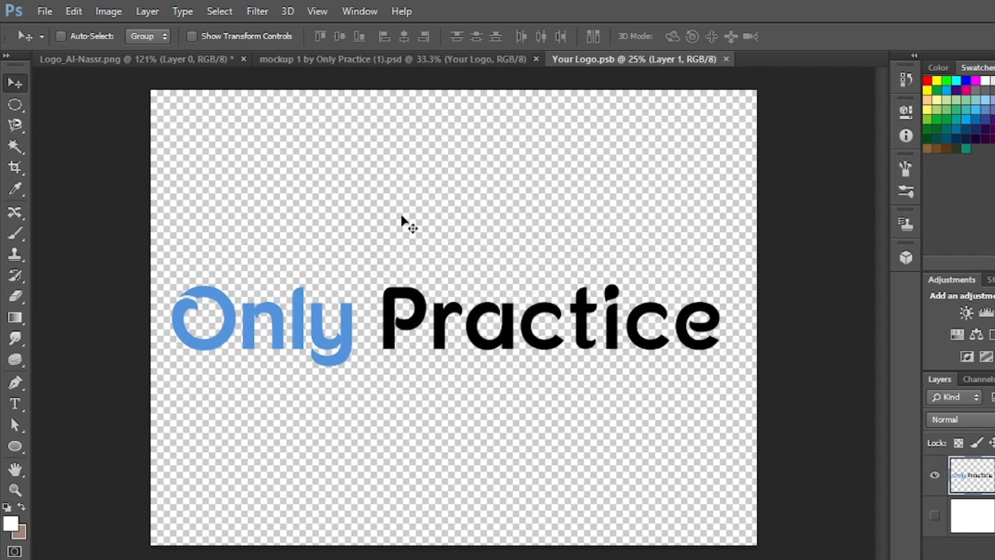
- Copy the Al-Nassr logo from Logo_Al-Nassr.png into Your Logo.psb and hide the Only Practice layer
click(166, 58)
drag(465, 353, 428, 303)
click(934, 515)
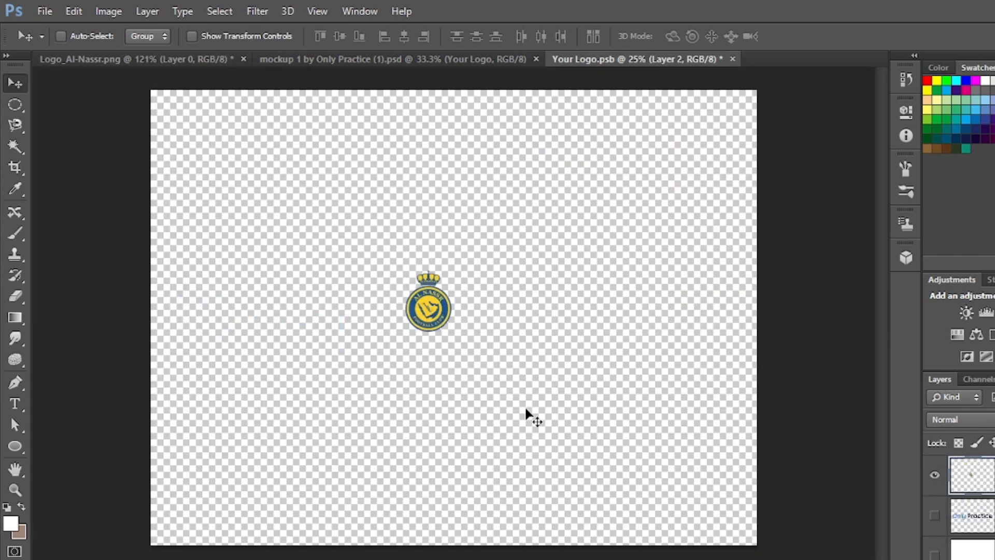
- Scale the Al-Nassr logo in Your Logo.psb to about 430% and place it near the canvas centre
key(ctrl+t)
drag(452, 335, 562, 515)
drag(544, 402, 486, 328)
drag(524, 435, 548, 465)
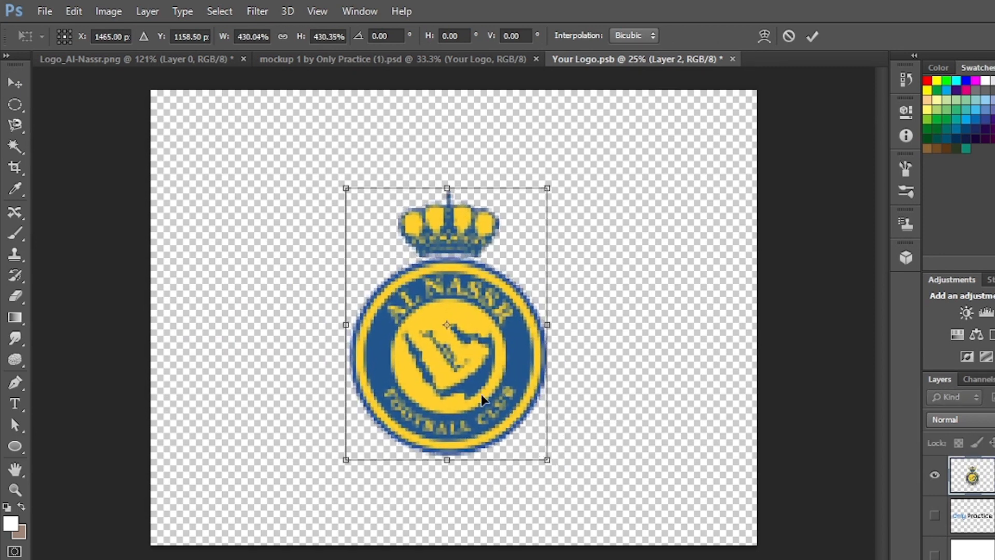
click(812, 37)
- Save and close Your Logo.psb, and inspect the updated logo up close on mockup 1
click(732, 59)
click(422, 220)
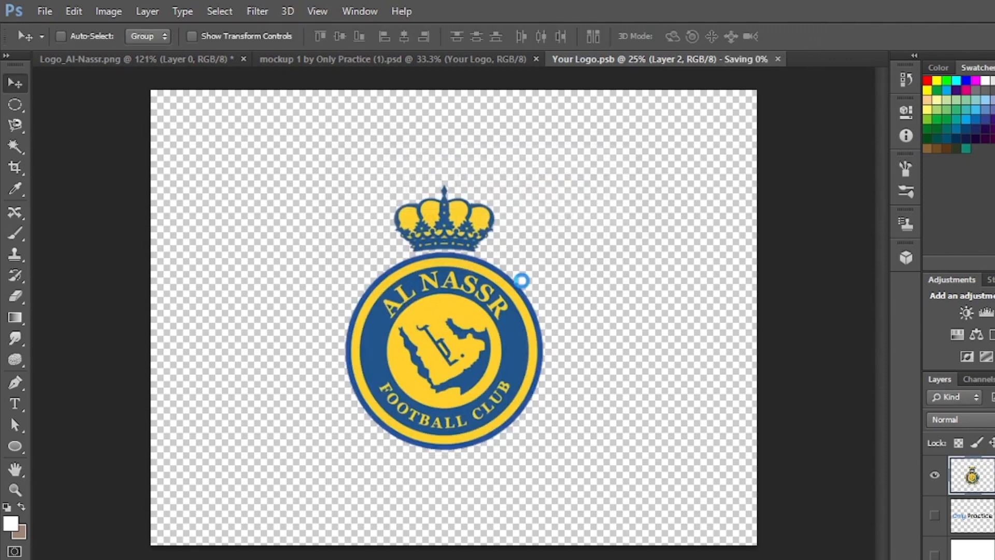
click(449, 61)
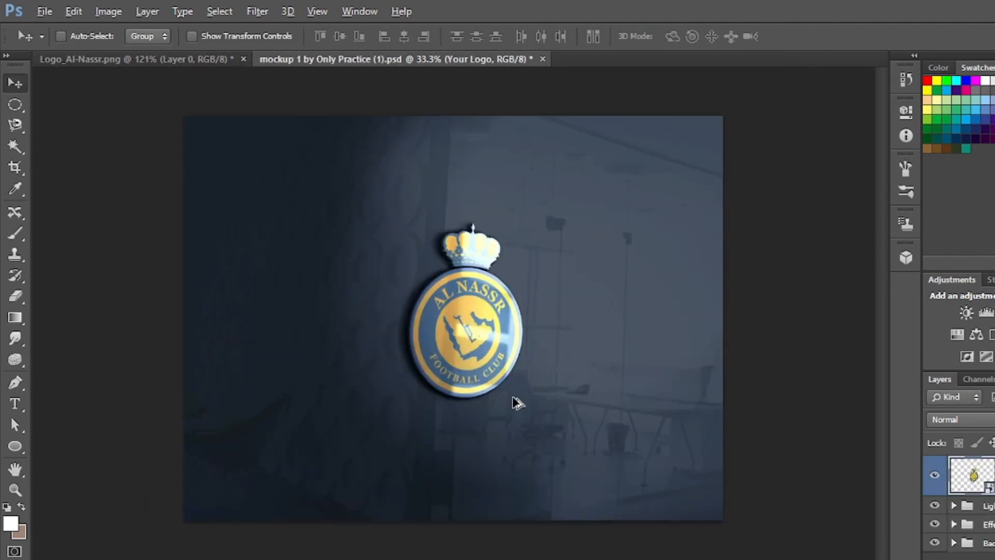
scroll(516, 403, up, 5)
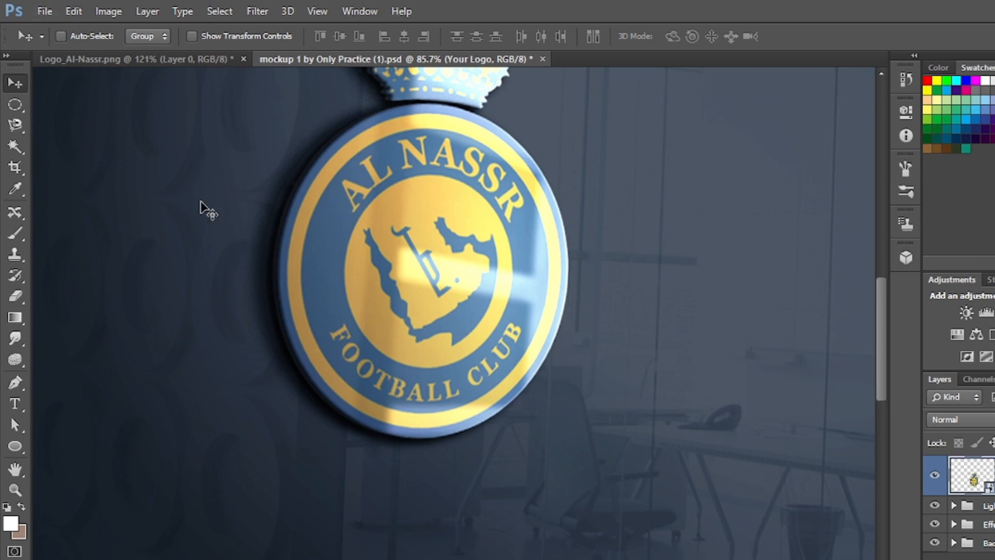
drag(454, 206, 532, 329)
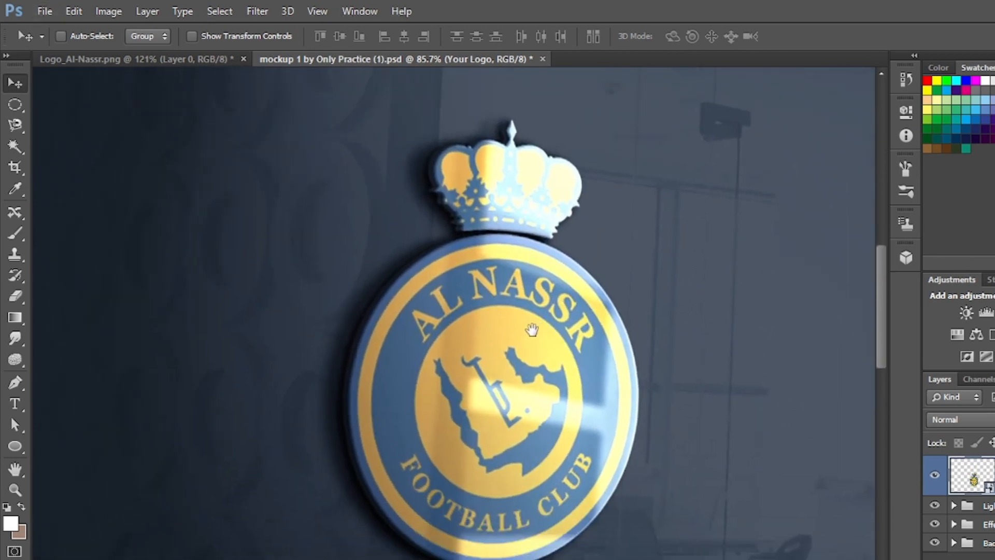
scroll(402, 321, down, 5)
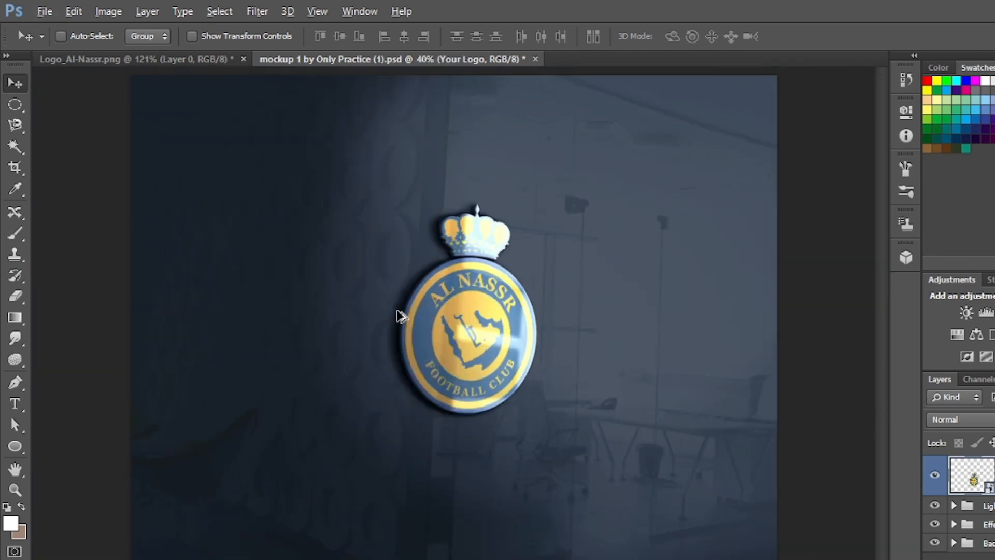
key(alt)
- Open the file mockup 2 by Only Practice and the contents of its Edit LOGO smart object
click(57, 10)
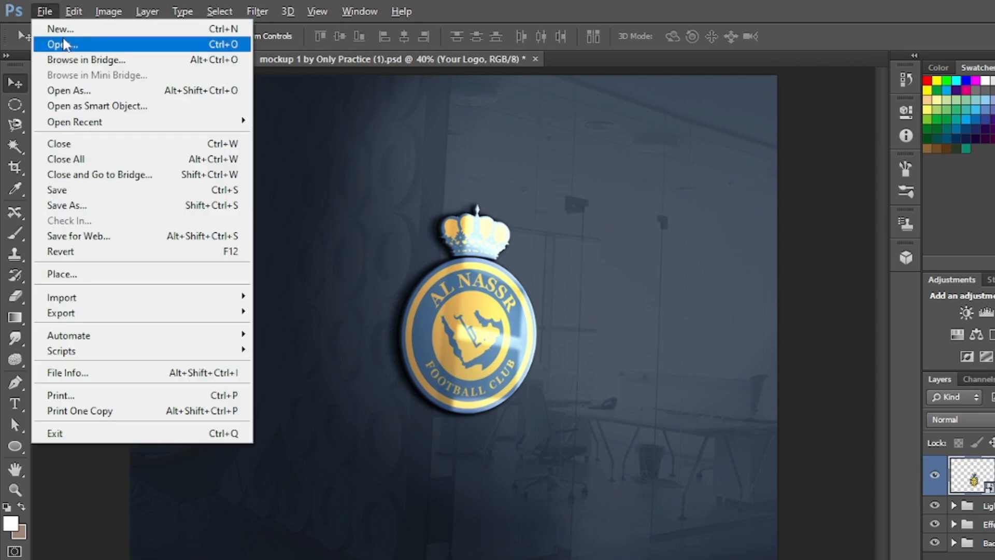
click(71, 45)
click(555, 245)
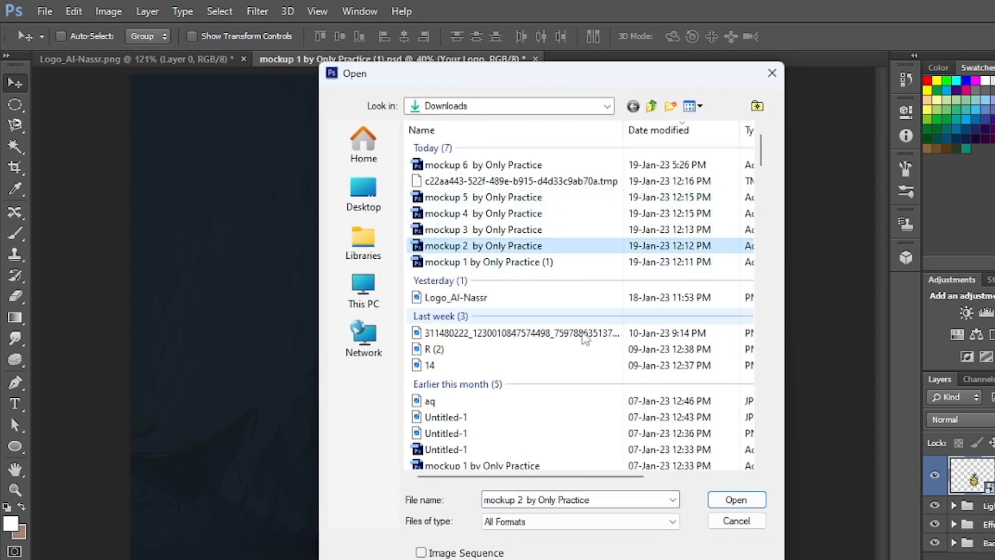
click(735, 505)
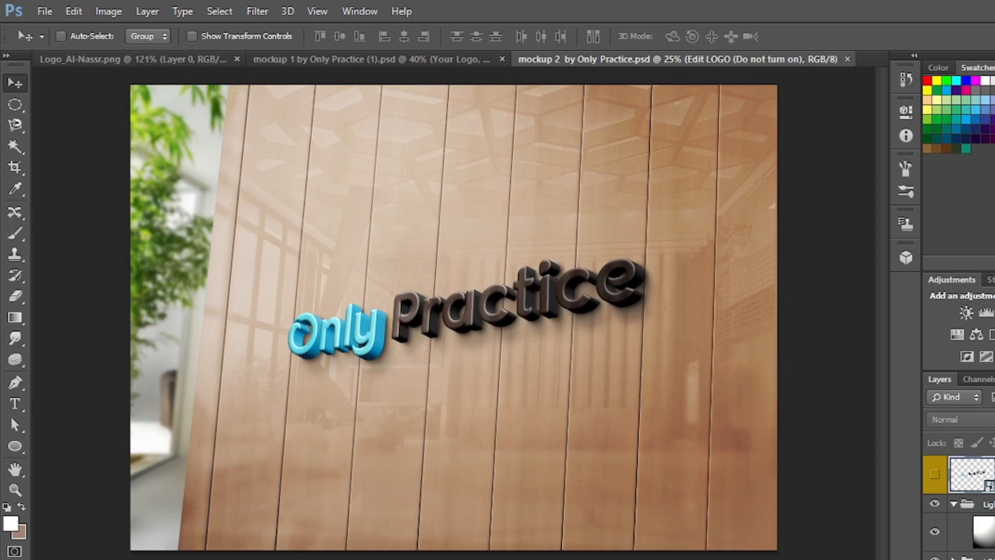
click(568, 259)
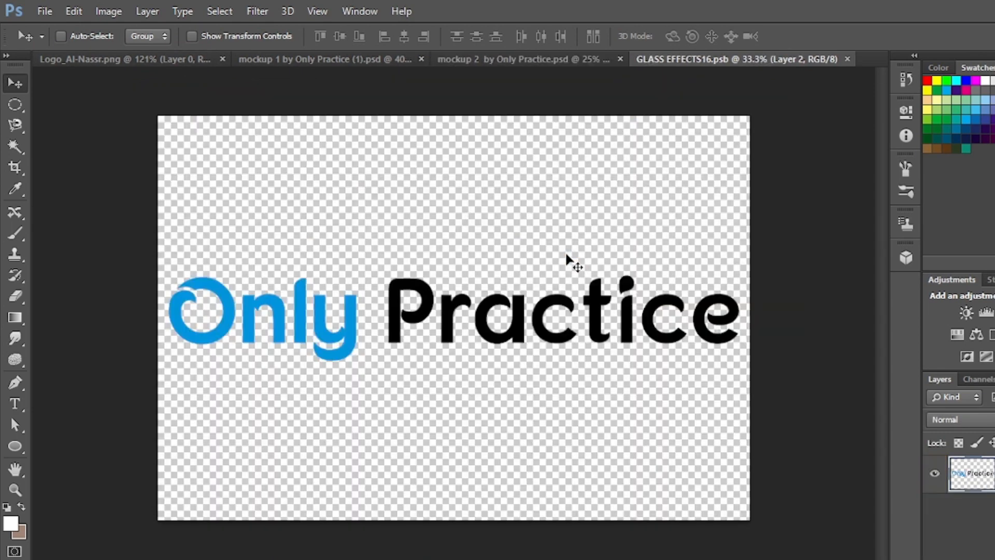
- Copy the Al-Nassr logo into the centre of GLASS EFFECTS16.psb and hide the Only Practice layer
click(133, 59)
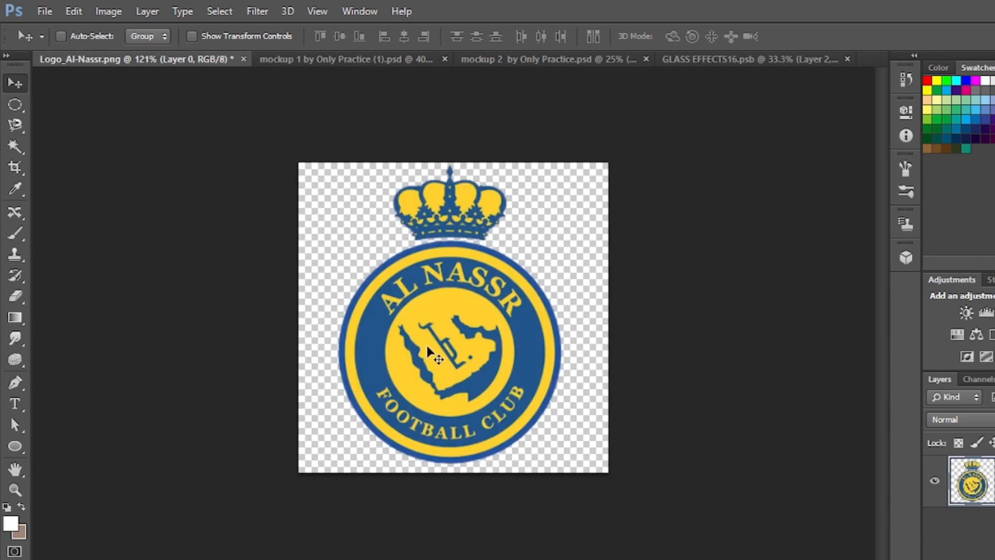
drag(434, 354, 639, 152)
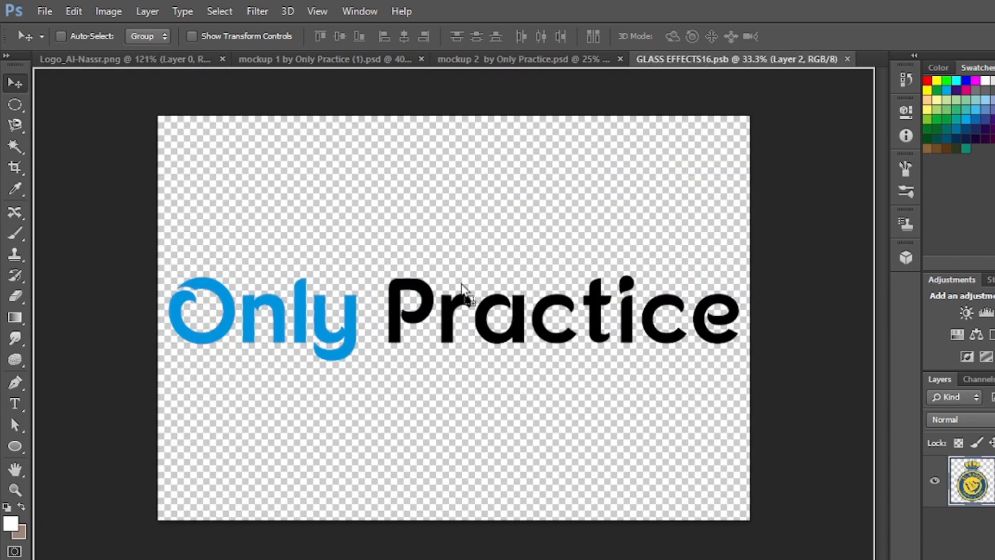
drag(462, 283, 457, 324)
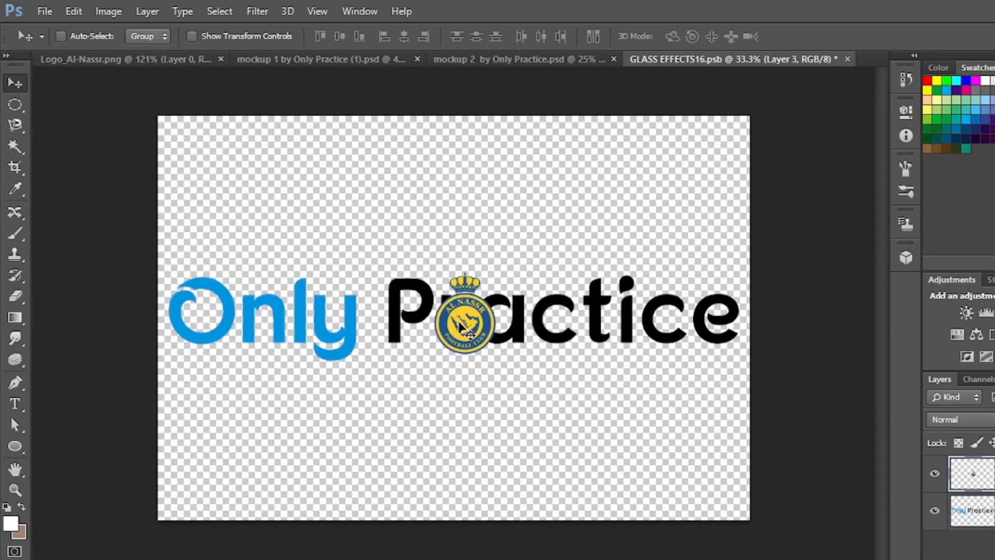
click(934, 510)
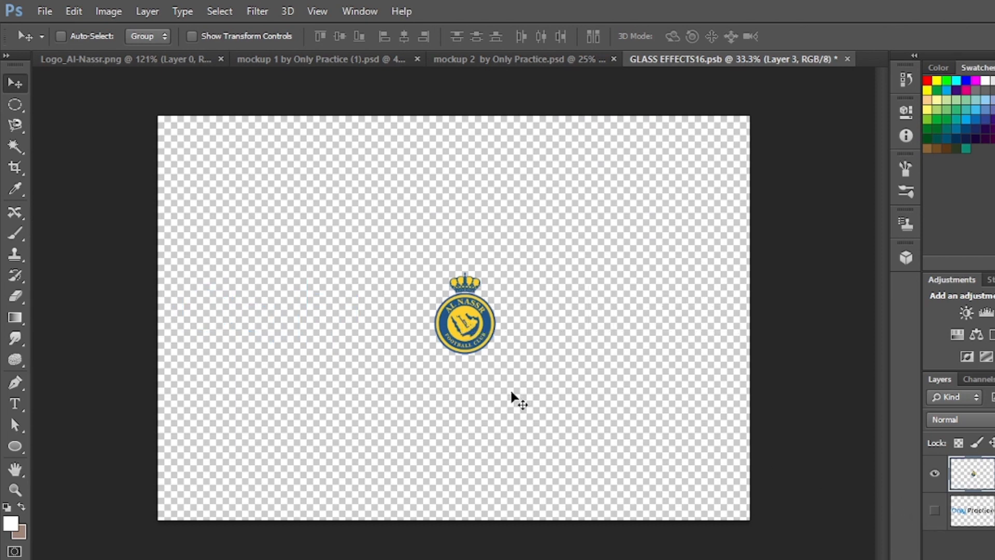
- Scale the Al-Nassr logo in GLASS EFFECTS16.psb to about 365% and centre it on the canvas
key(ctrl+t)
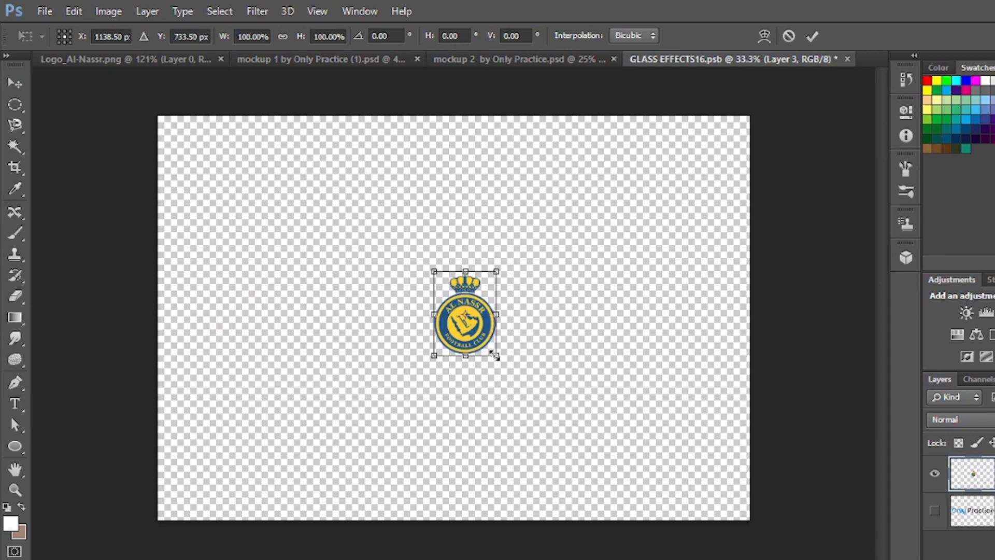
drag(495, 355, 626, 524)
drag(542, 413, 517, 395)
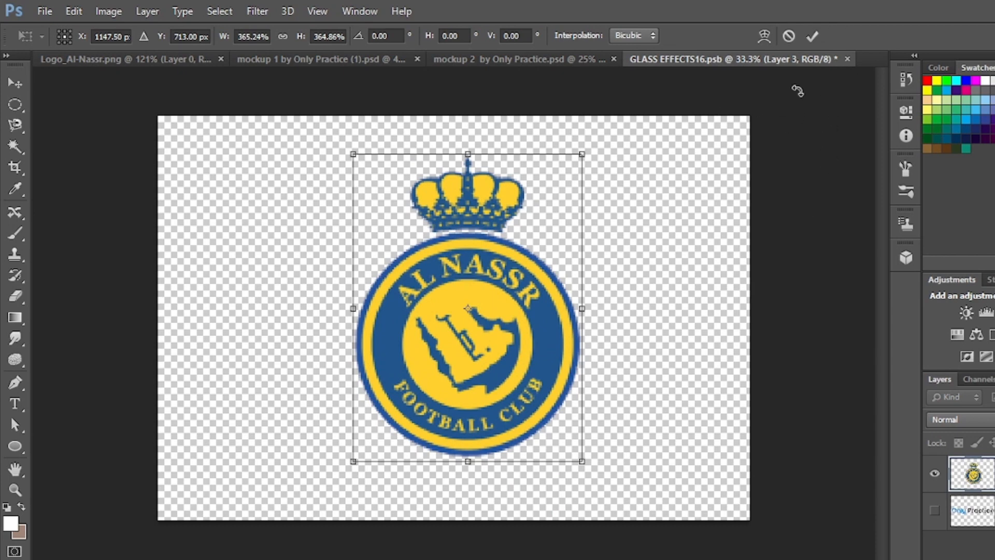
click(812, 36)
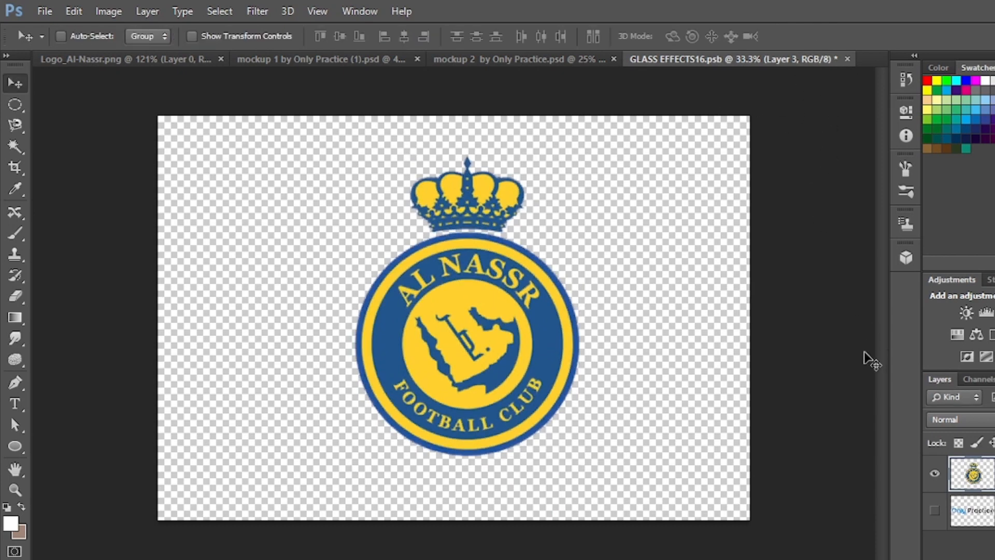
- Save and close GLASS EFFECTS16.psb, and inspect the updated logo on the wooden wall of mockup 2
click(848, 58)
click(423, 218)
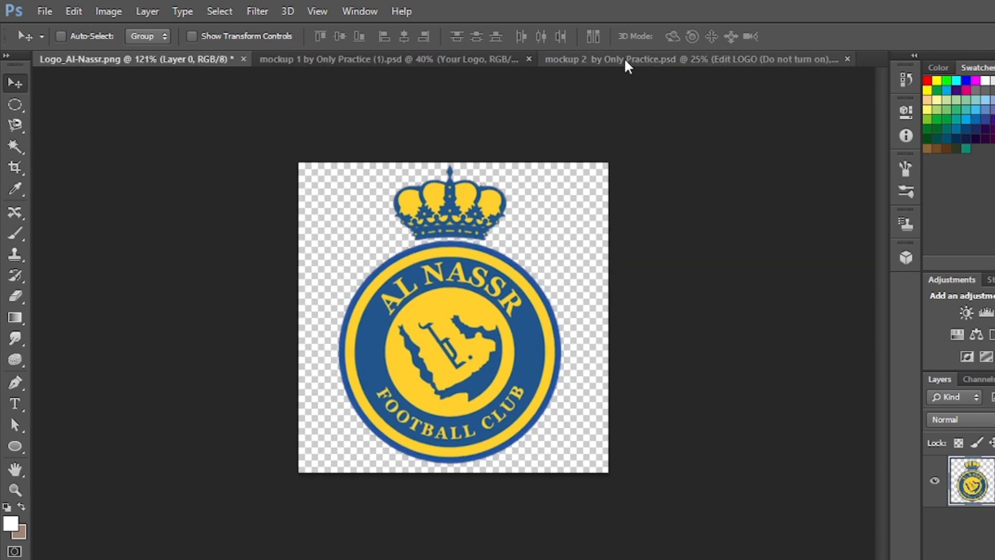
click(576, 61)
scroll(468, 390, up, 6)
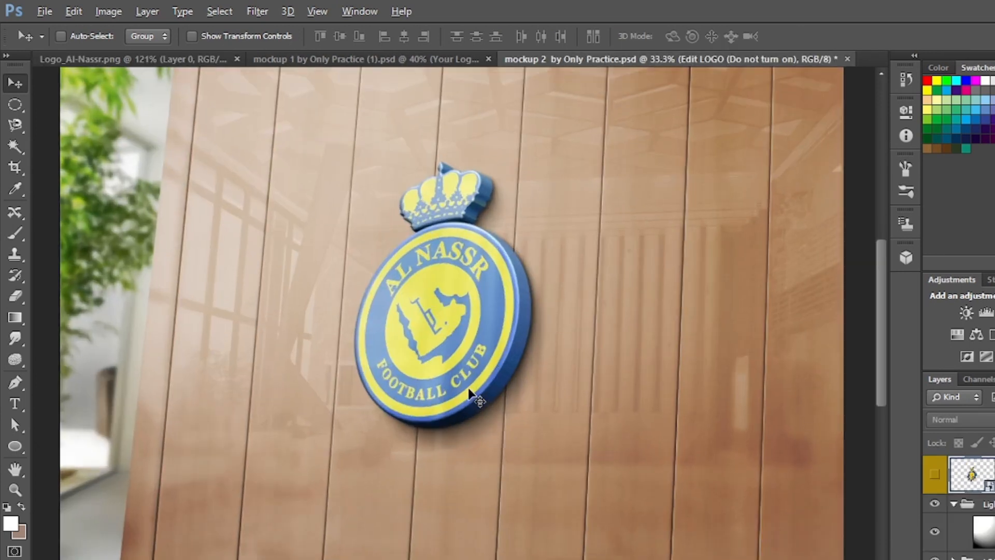
scroll(468, 390, down, 5)
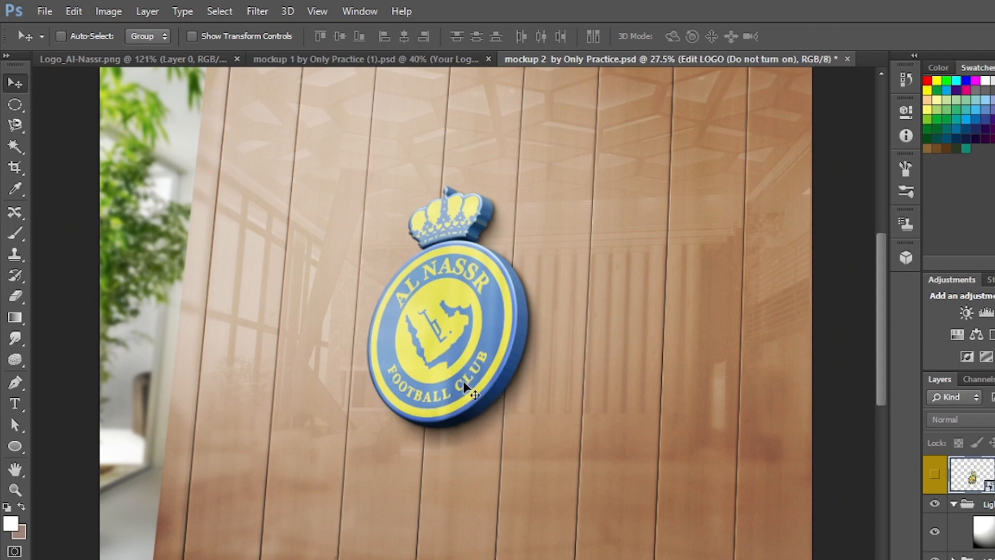
drag(455, 298, 504, 286)
scroll(503, 282, up, 3)
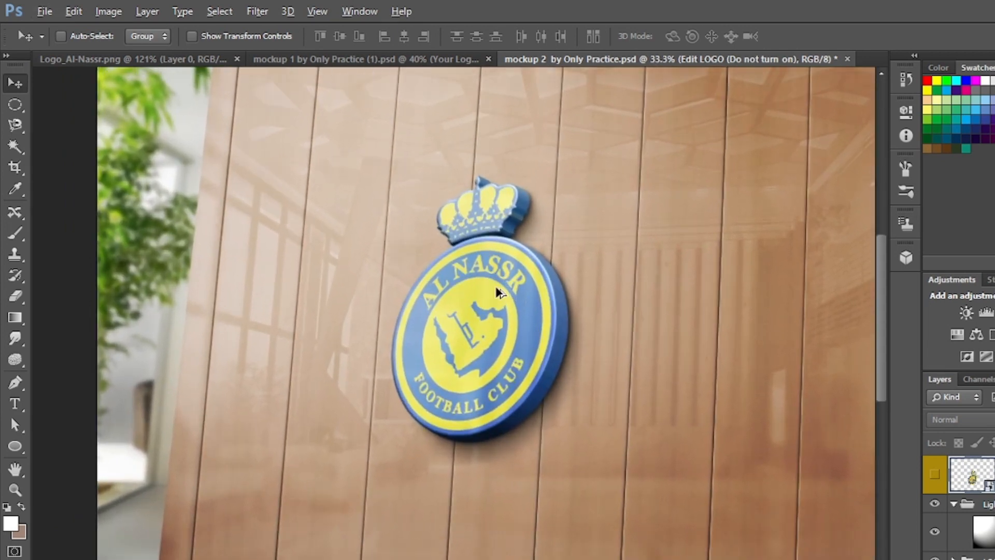
scroll(499, 282, down, 4)
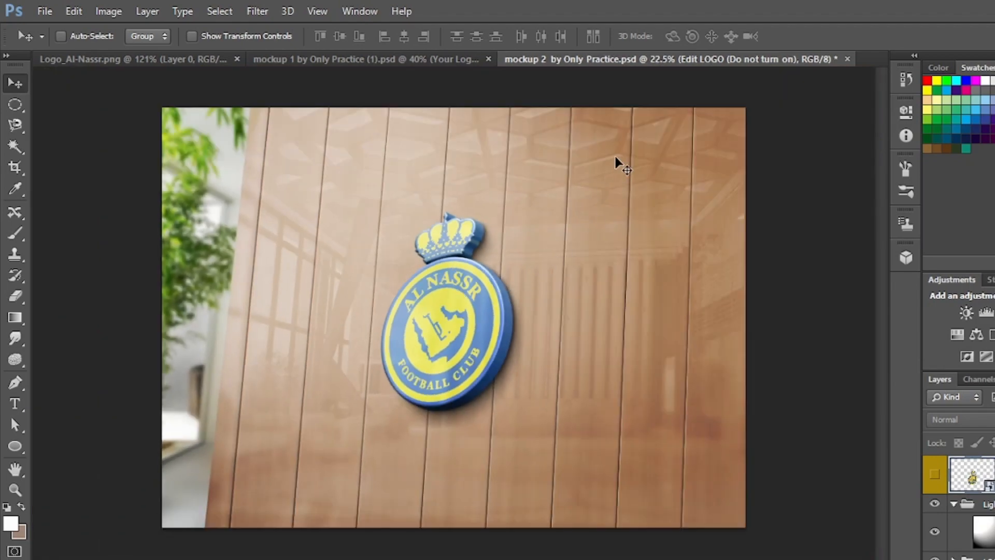
- Open the file mockup 3 by Only Practice and the contents of its Place your logo here smart object
click(55, 12)
click(63, 43)
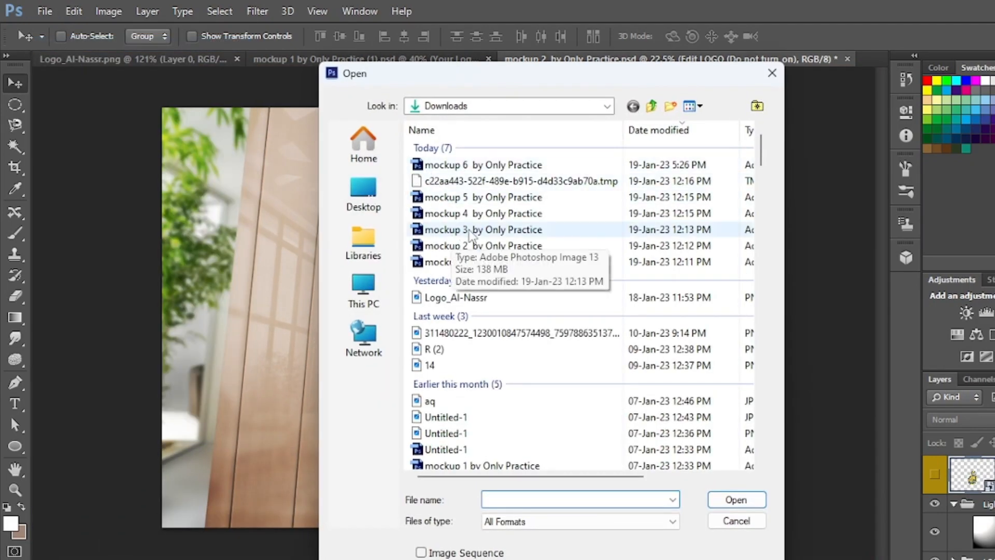
click(470, 231)
click(714, 498)
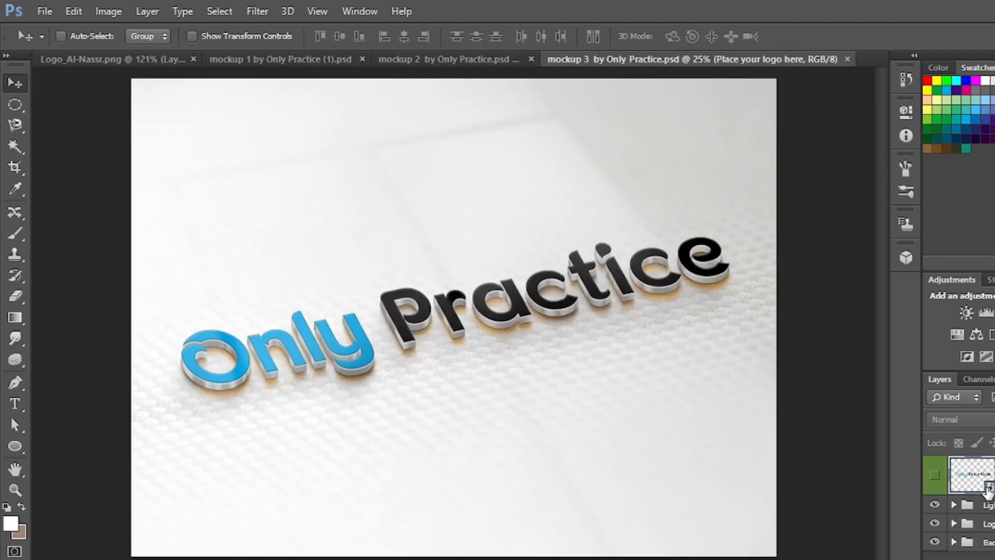
double_click(988, 489)
click(544, 251)
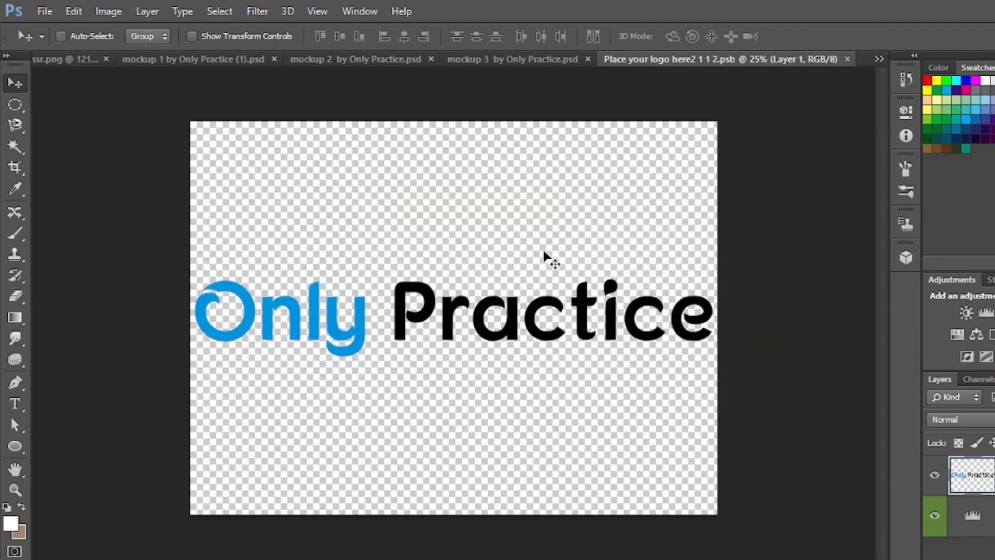
- Copy the Al-Nassr logo into Place your logo here2 1 1 2.psb and hide the Only Practice layer
click(83, 59)
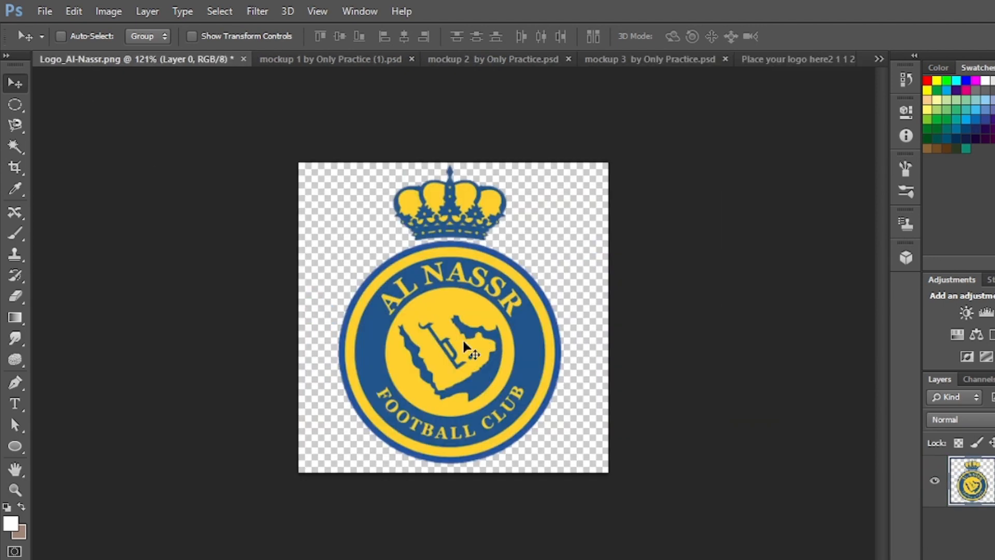
mouse_move(451, 353)
mouse_down()
mouse_move(784, 84)
mouse_move(788, 67)
mouse_move(600, 255)
mouse_move(450, 343)
mouse_up()
click(935, 516)
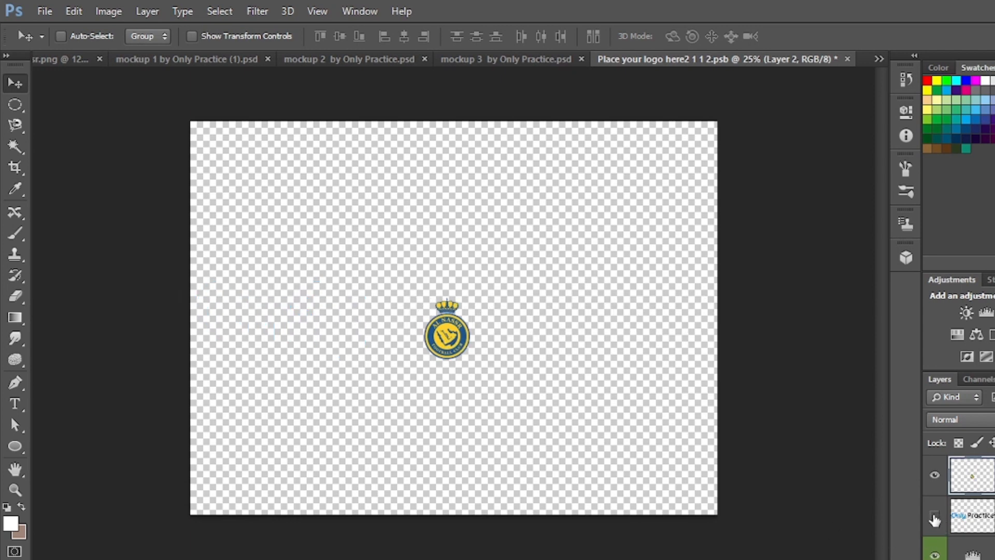
- Scale the Al-Nassr logo in Place your logo here2 1 1 2.psb to about 431% near the canvas centre
key(ctrl+t)
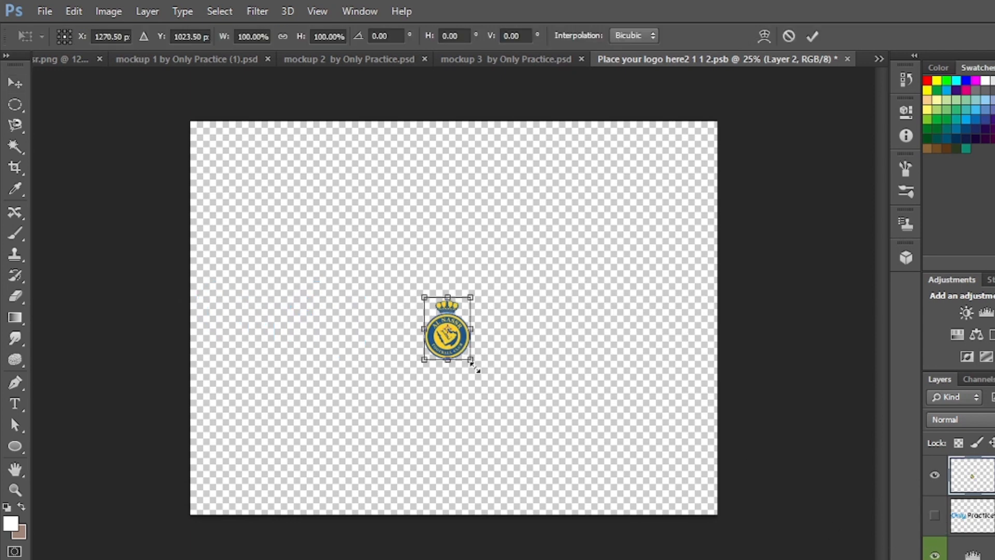
drag(473, 366, 603, 509)
drag(541, 447, 479, 339)
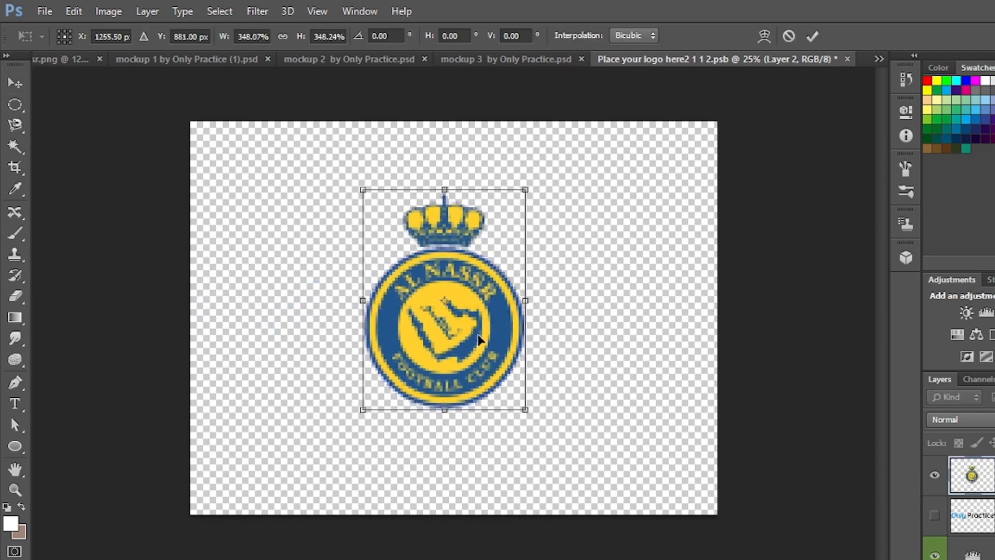
drag(527, 411, 565, 462)
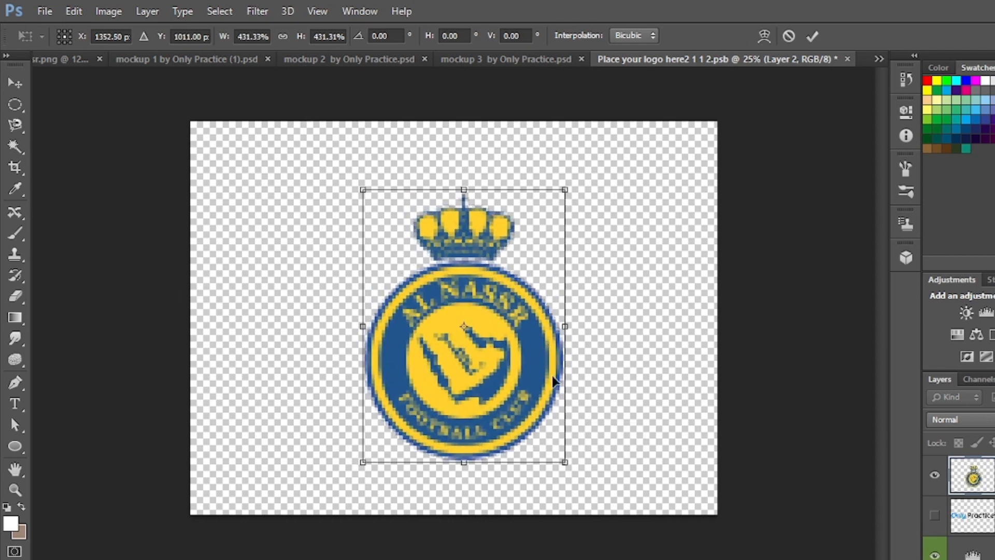
click(811, 36)
- Close Place your logo here2 1 1 2.psb without saving its changes and return to mockup 3
click(846, 59)
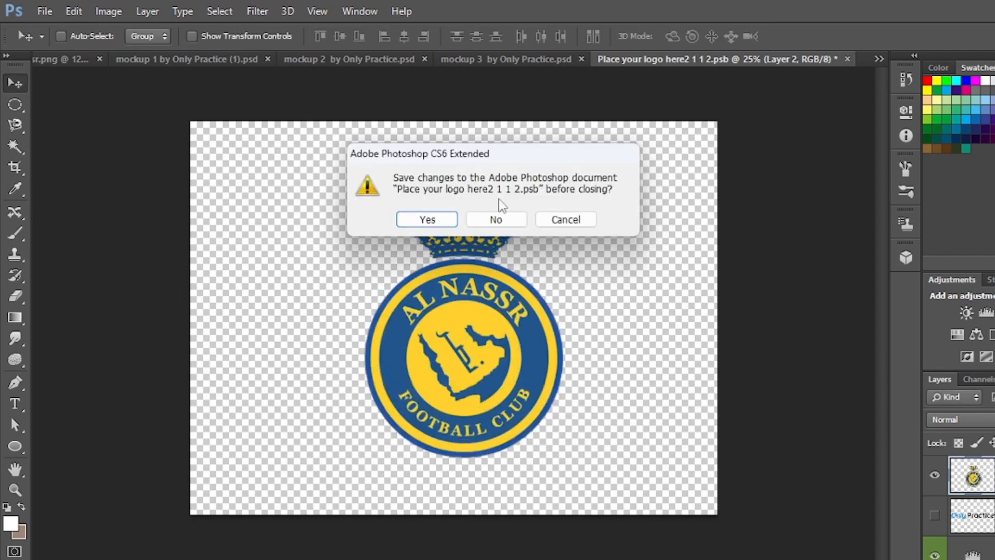
click(495, 220)
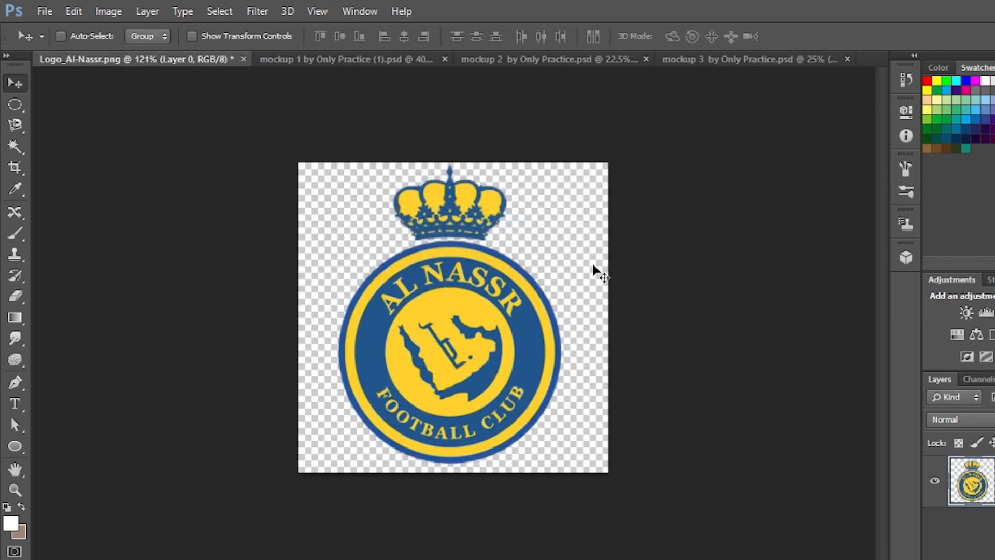
click(693, 61)
click(478, 52)
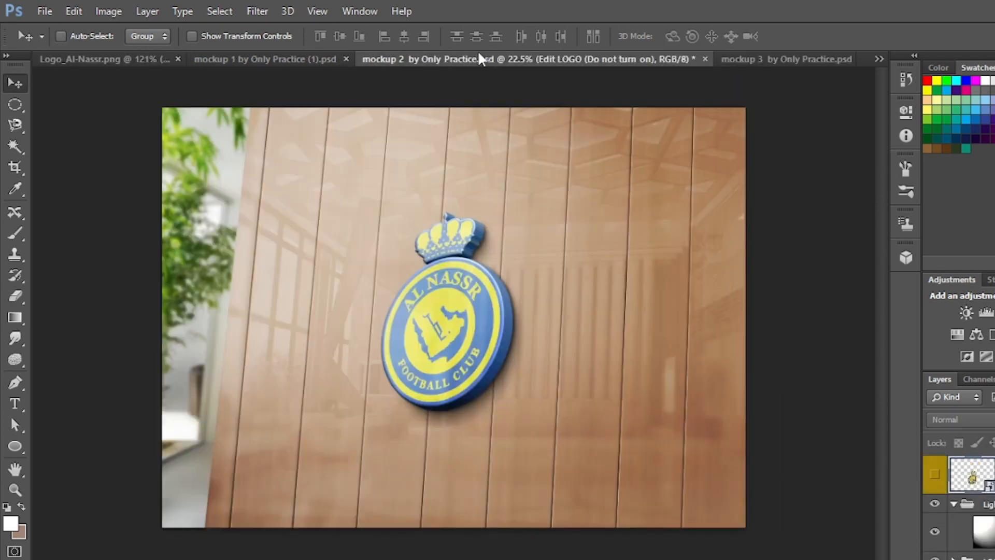
click(742, 57)
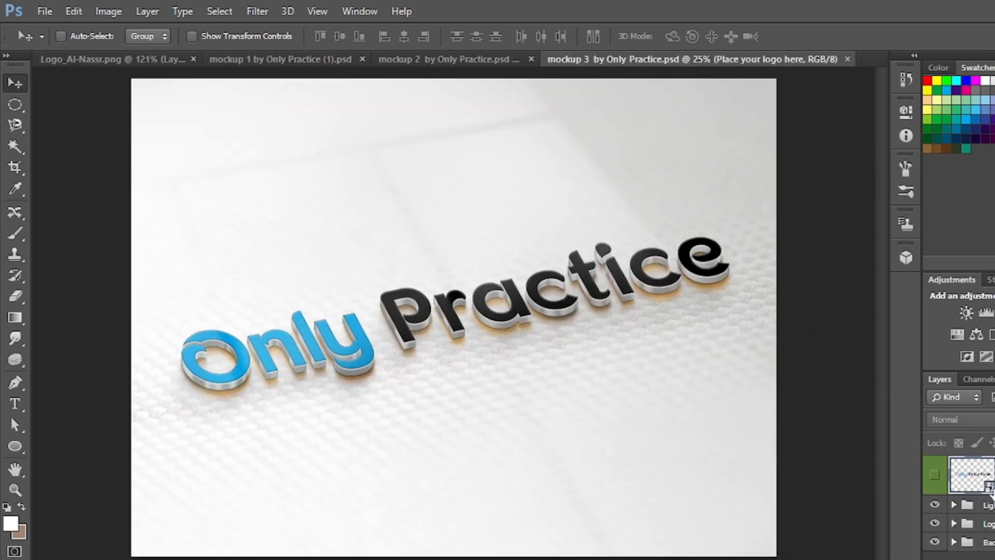
- Open the contents of the Place your logo here smart object and turn on that layer's visibility in mockup 3
double_click(971, 475)
click(540, 254)
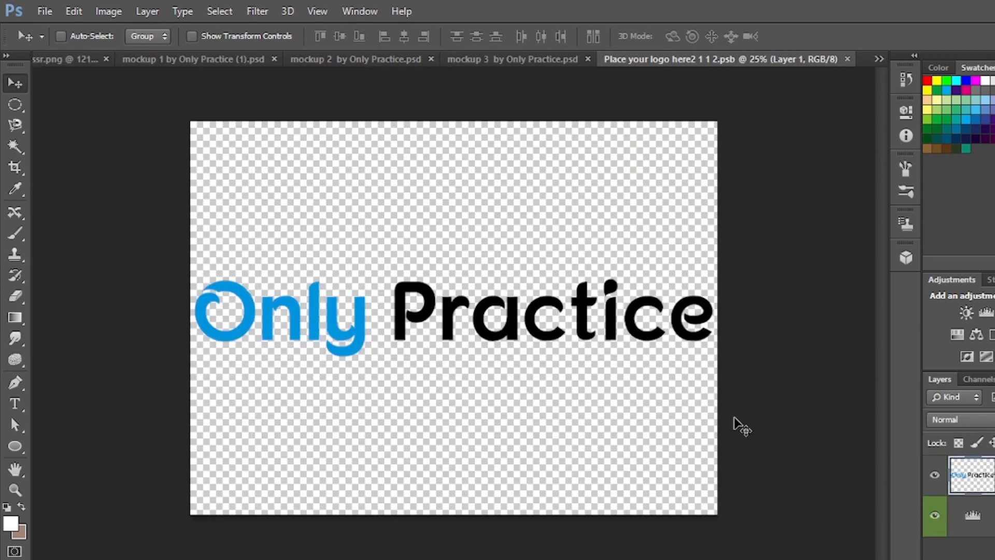
click(528, 58)
click(933, 476)
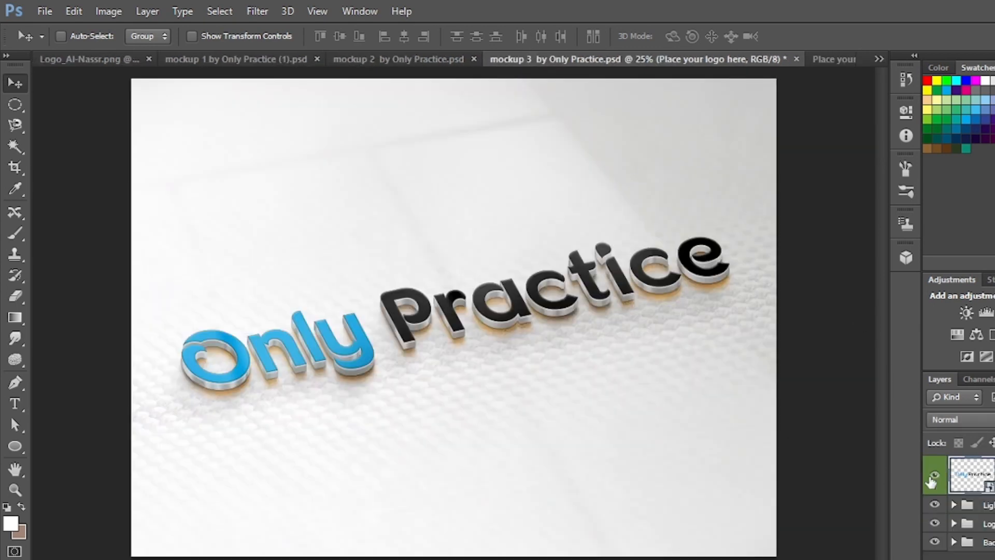
- Copy the Al-Nassr logo from Logo_Al-Nassr.png into Place your logo here2 1 1 2.psb
click(845, 59)
click(103, 60)
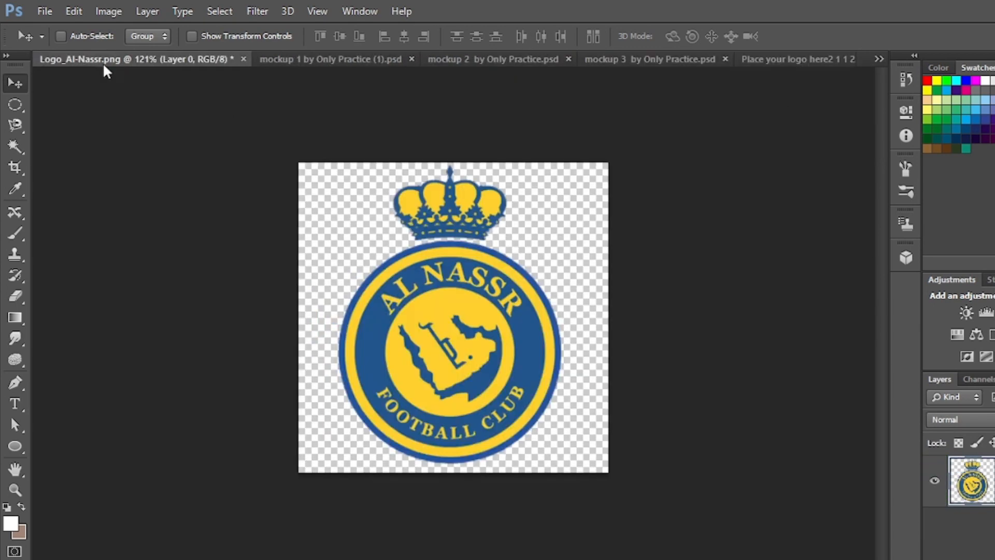
drag(518, 307, 707, 191)
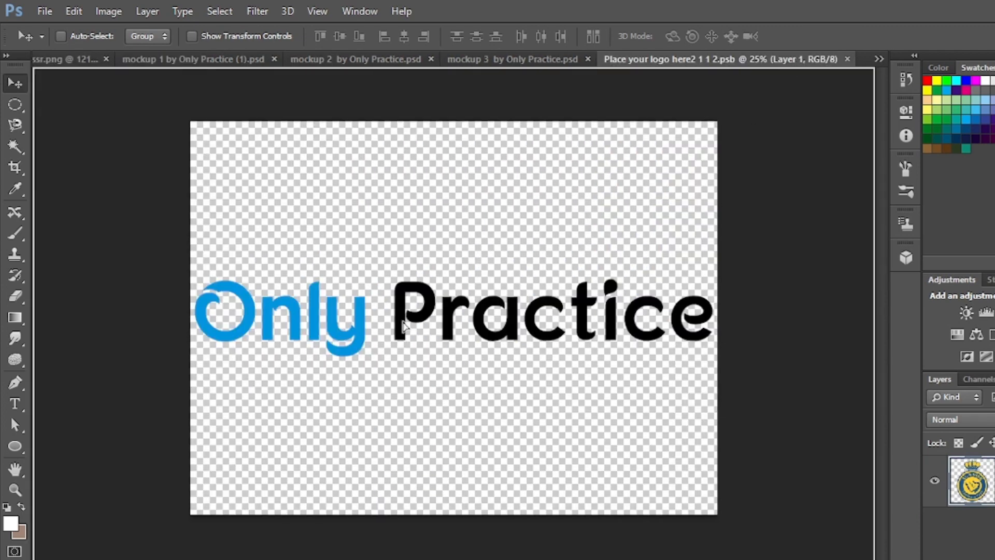
drag(403, 325, 403, 327)
- Scale the copied Al-Nassr logo to about 394% and position it near the centre of the smart object's canvas
key(ctrl+t)
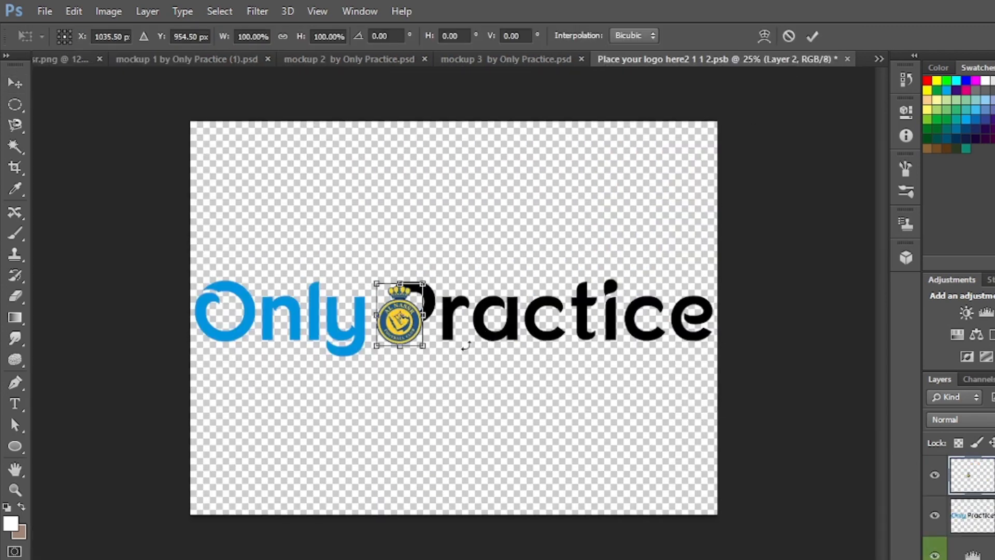
click(879, 58)
click(879, 58)
click(879, 58)
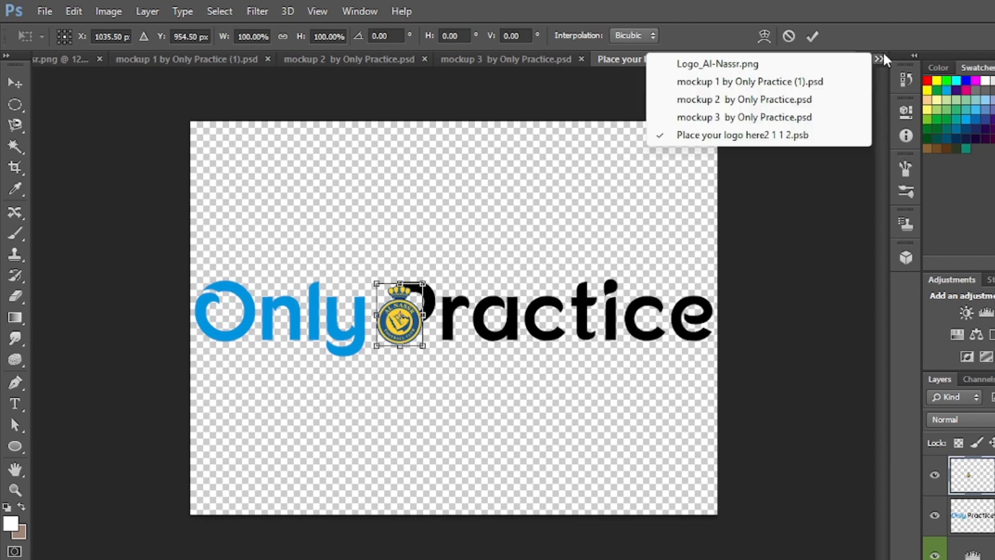
click(879, 58)
drag(427, 348, 586, 513)
drag(514, 469, 513, 376)
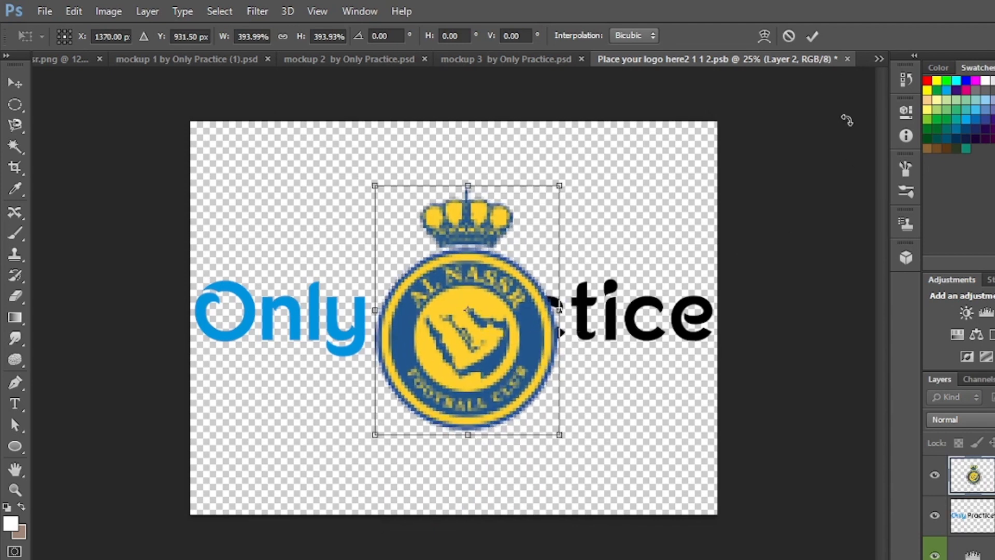
click(812, 35)
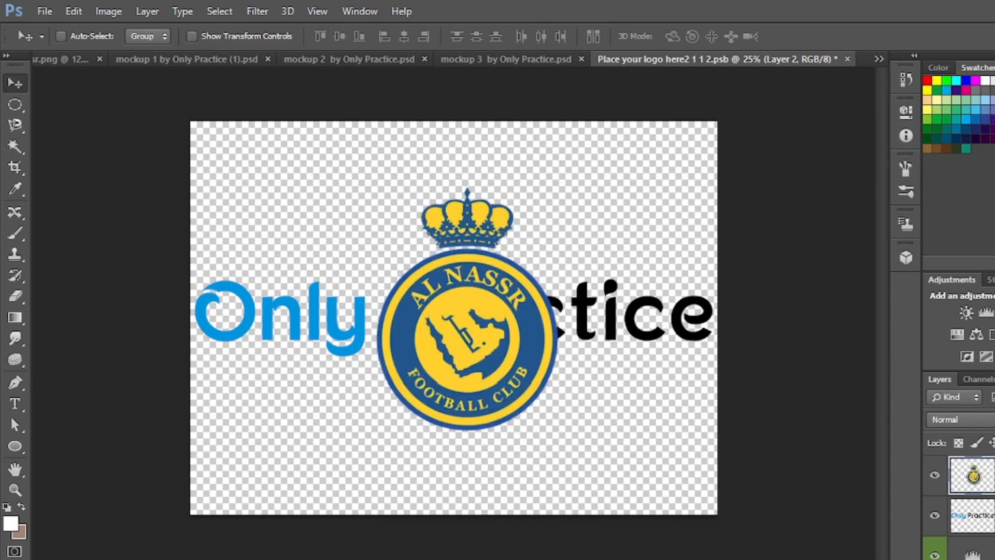
- Hide the Only Practice layer, and save and close Place your logo here2 1 1 2.psb
click(935, 516)
click(847, 59)
key(Return)
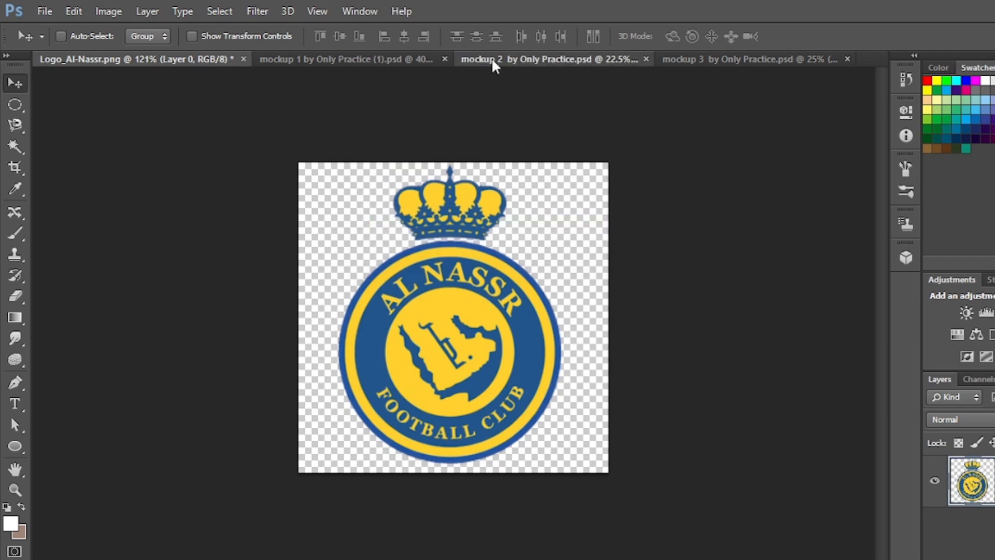
- Inspect the Al-Nassr logo up close on the wooden wall of mockup 2 and on the white surface of mockup 3
click(491, 58)
scroll(454, 389, up, 5)
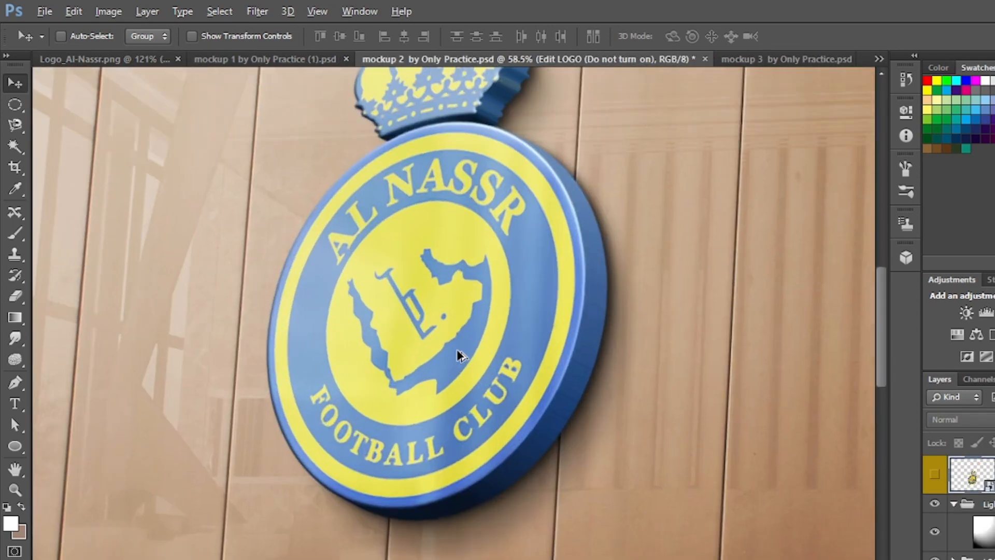
scroll(481, 228, down, 3)
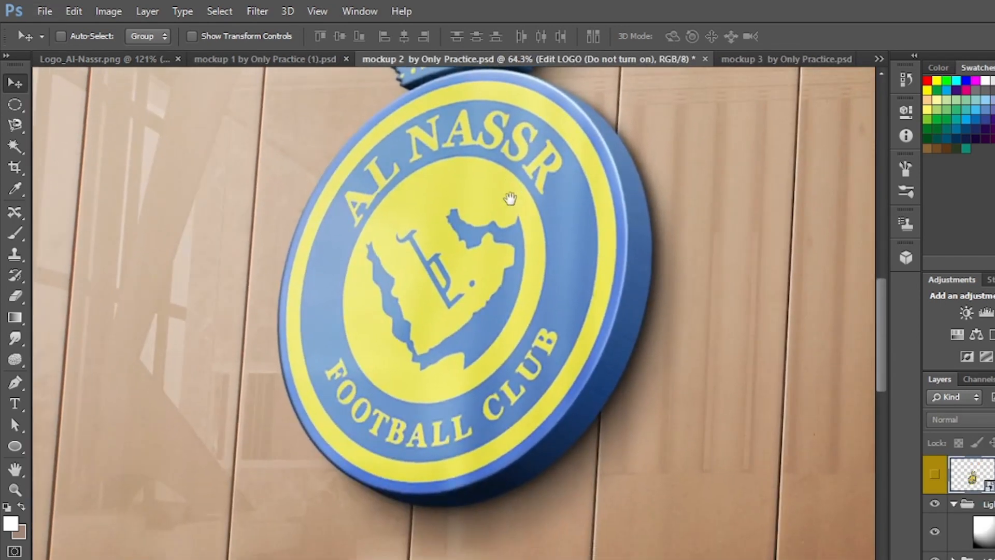
scroll(456, 282, down, 2)
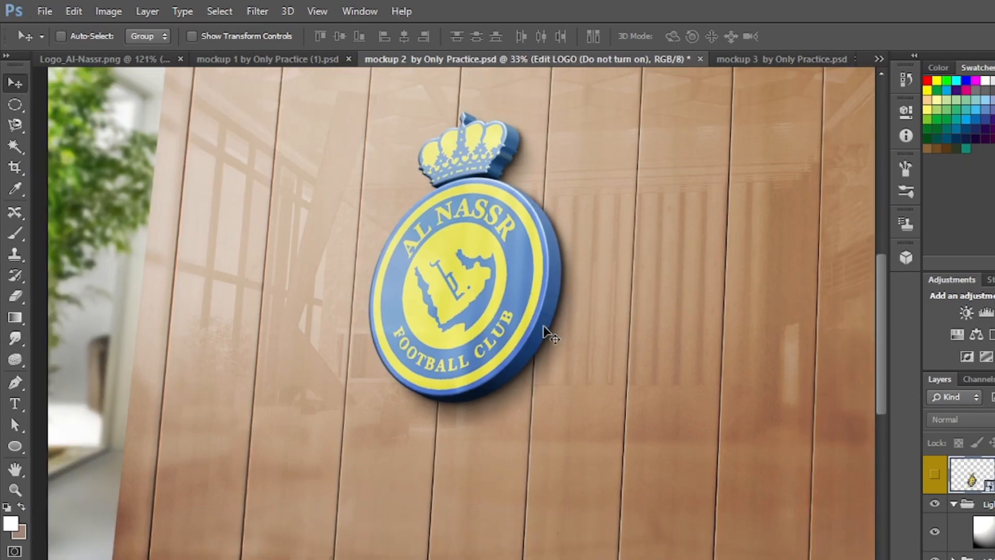
scroll(547, 241, down, 1)
click(779, 58)
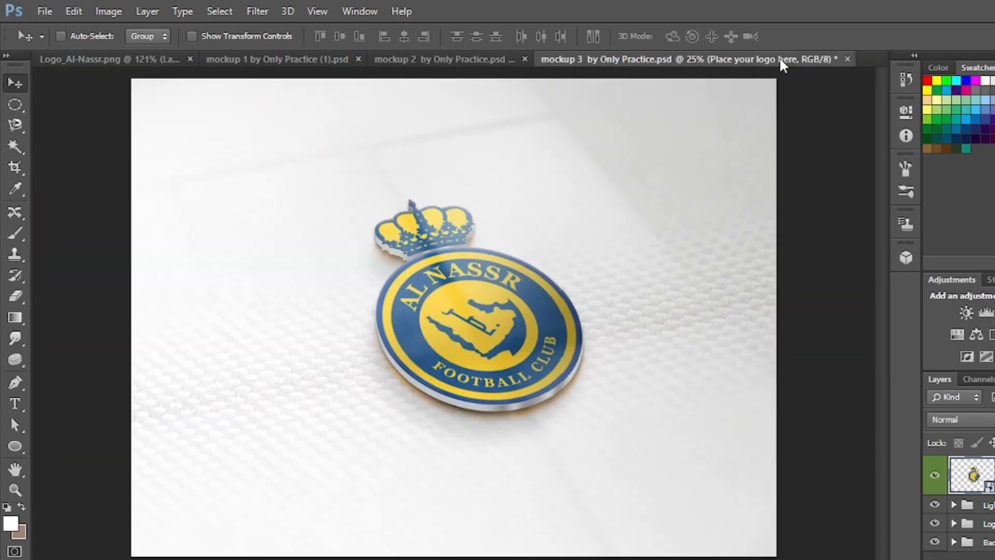
scroll(461, 357, up, 4)
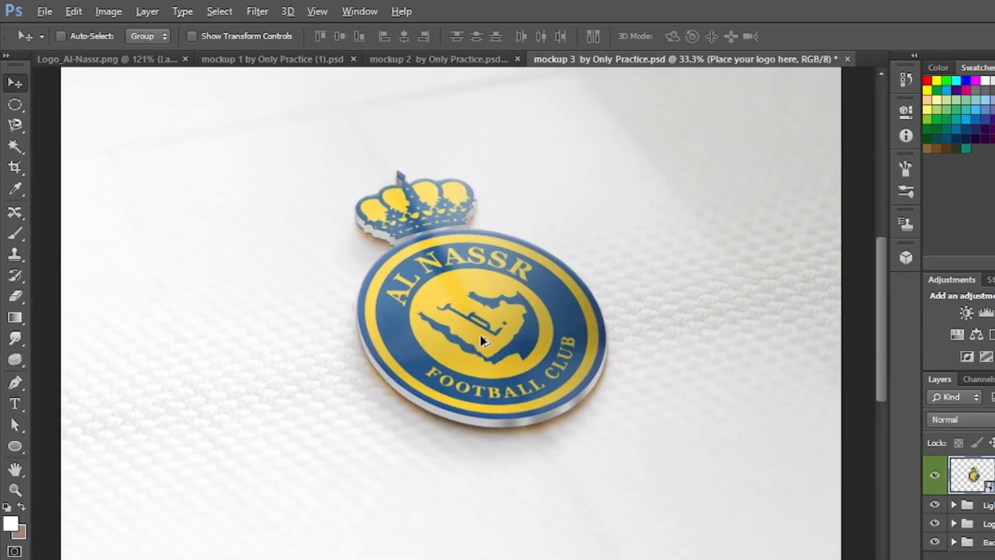
scroll(488, 355, down, 3)
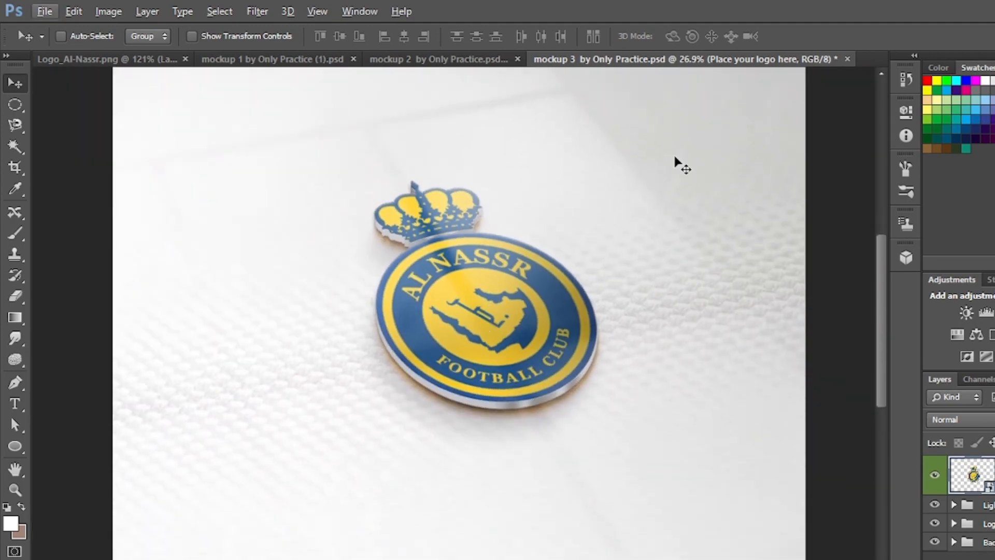
- Open the file mockup 4 by Only Practice from the Downloads folder
click(44, 11)
click(52, 42)
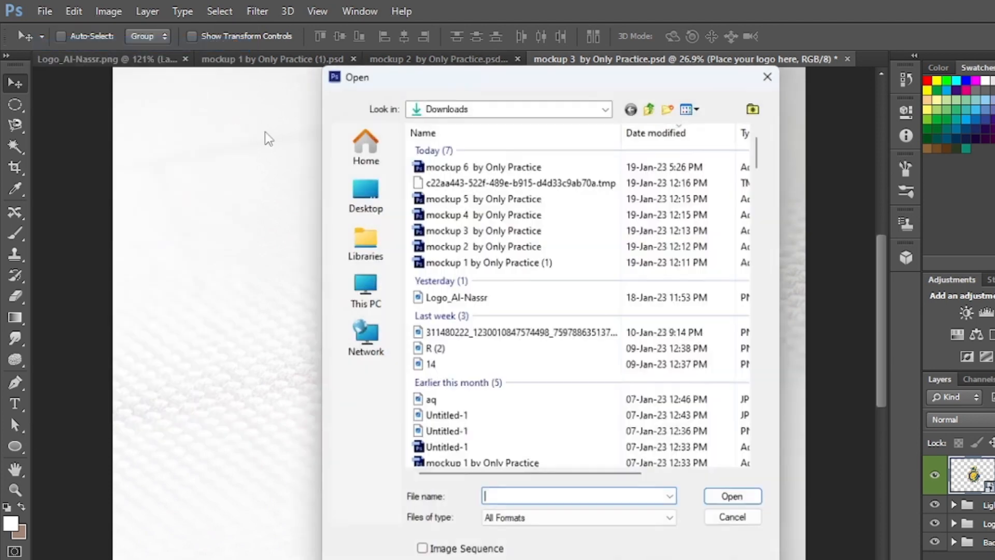
click(446, 213)
click(728, 500)
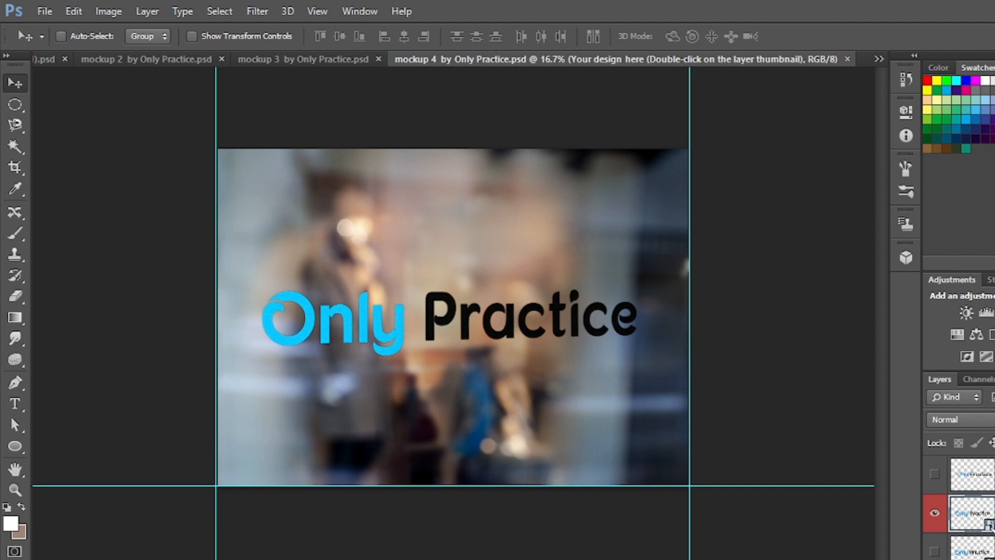
- Open the contents of the Your design here smart object of mockup 4
double_click(991, 527)
key(Escape)
double_click(987, 518)
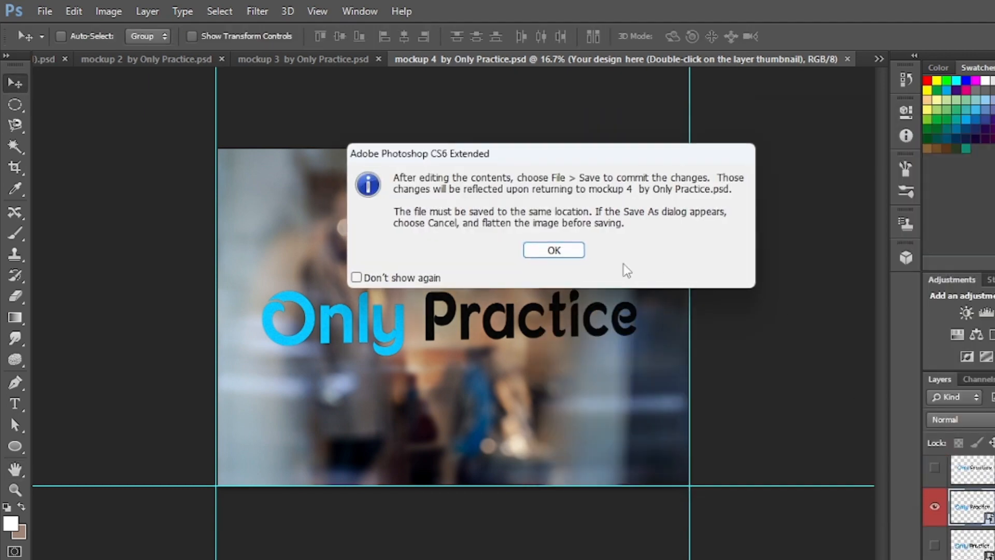
click(570, 250)
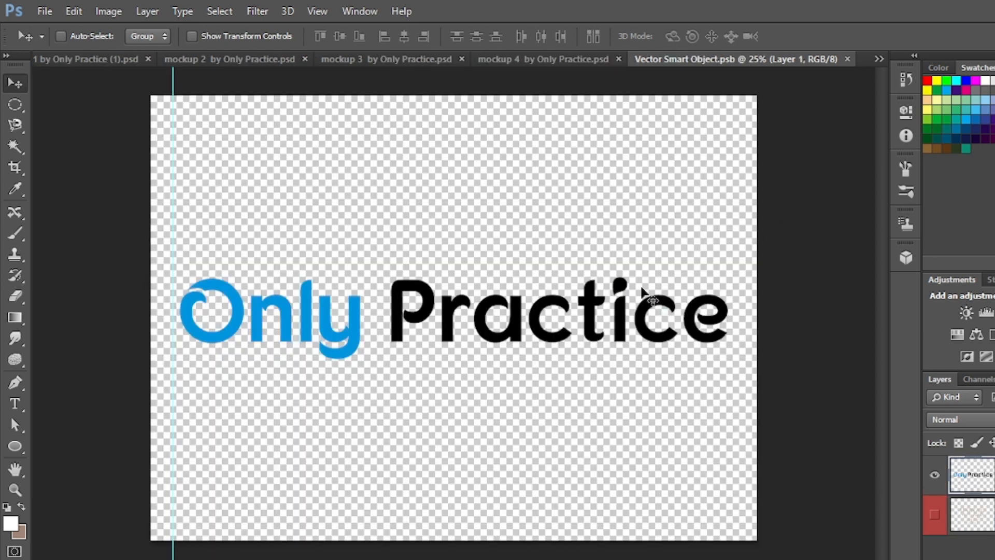
- Bring up the Al-Nassr logo document by opening Logo_Al-Nassr from the Downloads folder
click(92, 58)
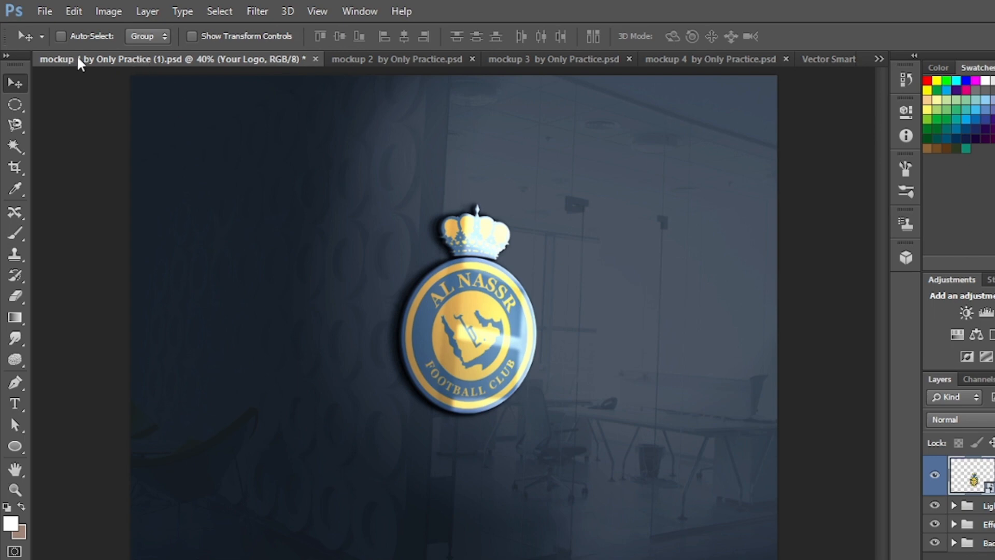
click(877, 59)
click(876, 57)
click(360, 58)
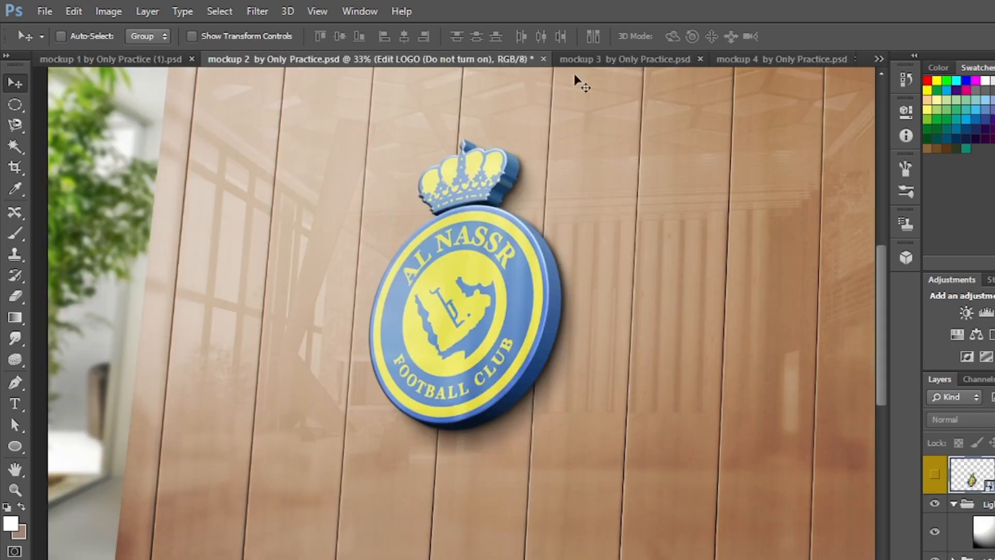
click(772, 59)
click(47, 8)
click(57, 42)
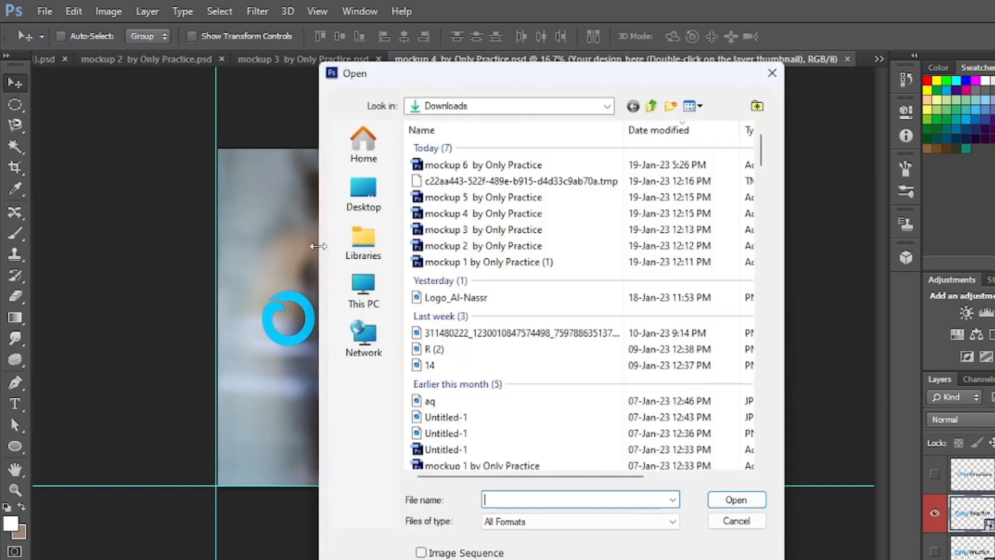
click(642, 296)
click(735, 501)
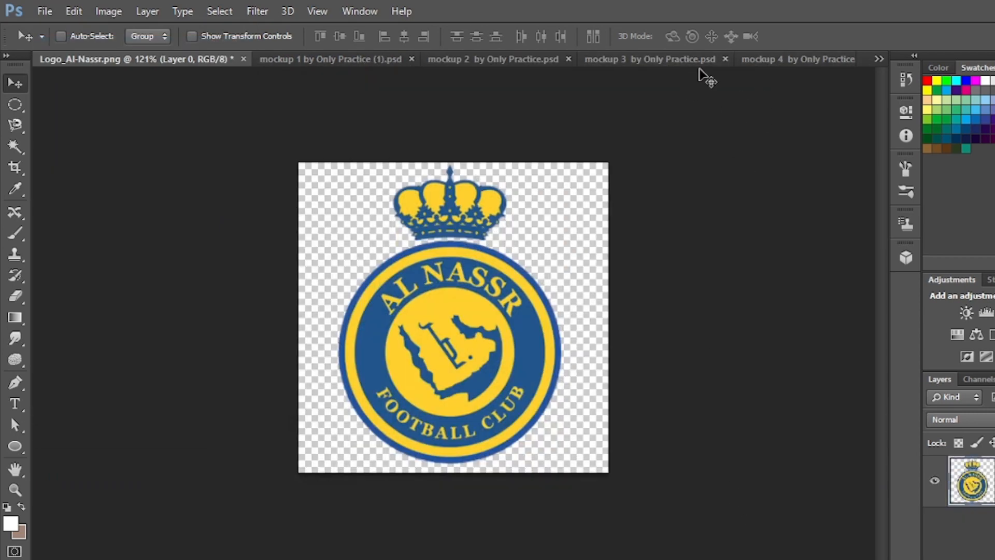
- Try to copy the Al-Nassr logo from Logo_Al-Nassr.png into mockup 4
drag(425, 327, 767, 98)
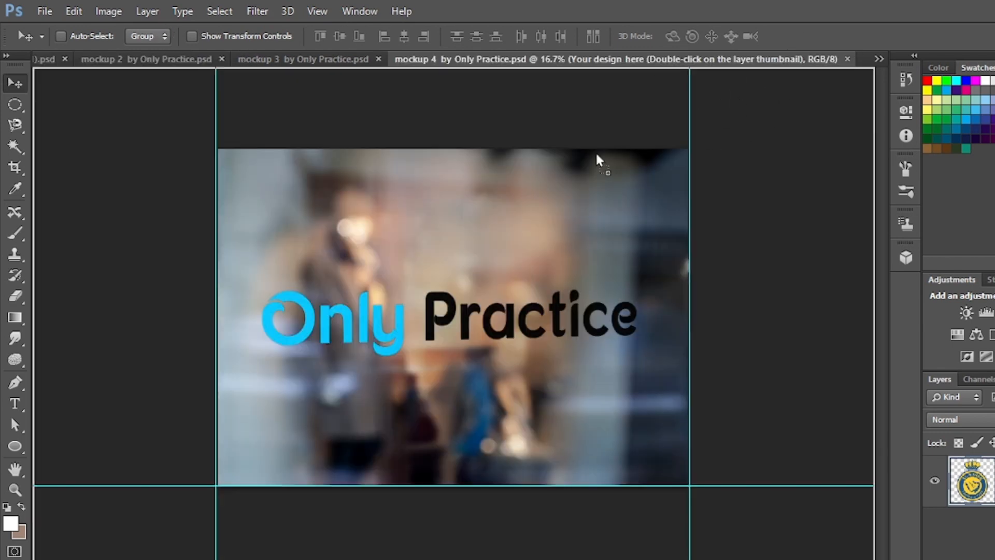
drag(596, 151, 468, 362)
right_click(439, 299)
click(495, 311)
right_click(461, 316)
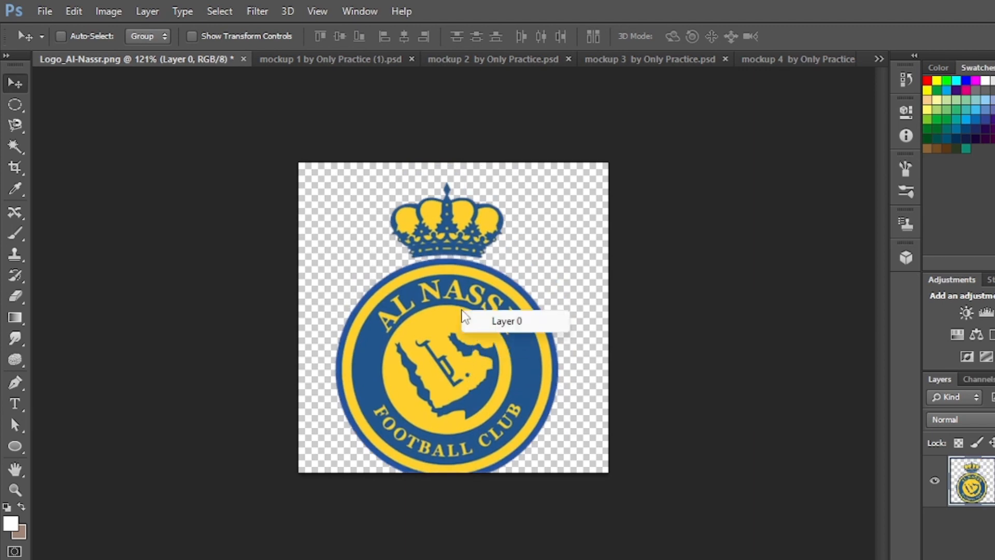
click(546, 236)
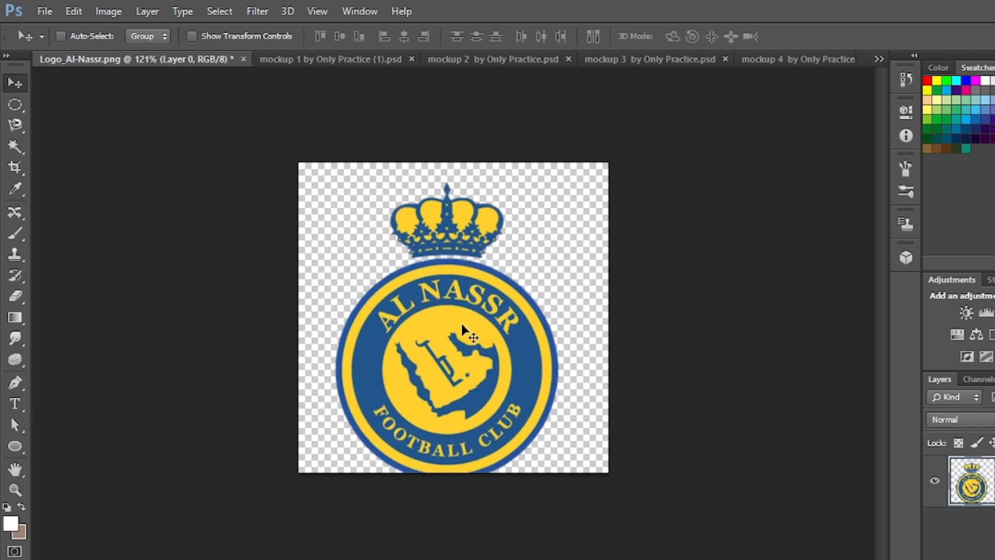
double_click(971, 487)
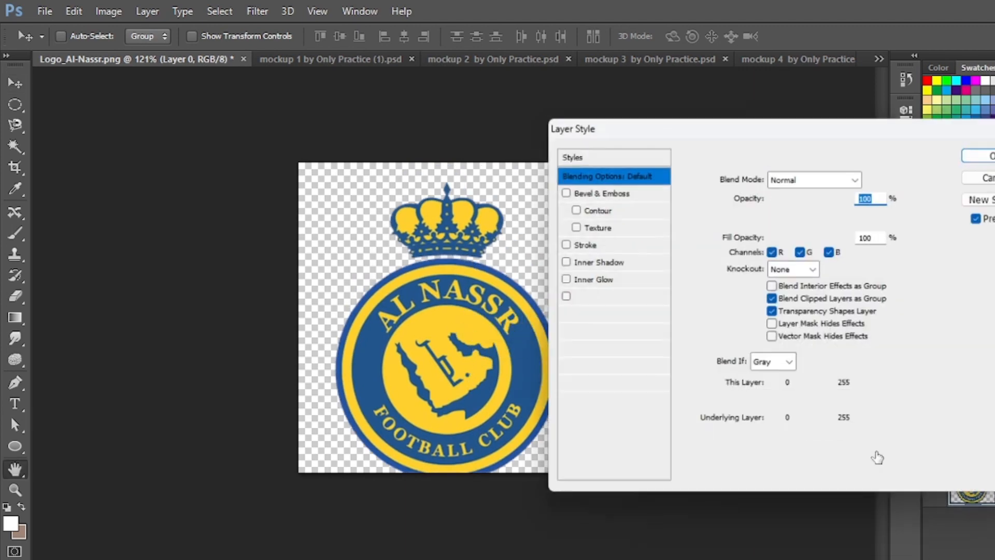
key(Escape)
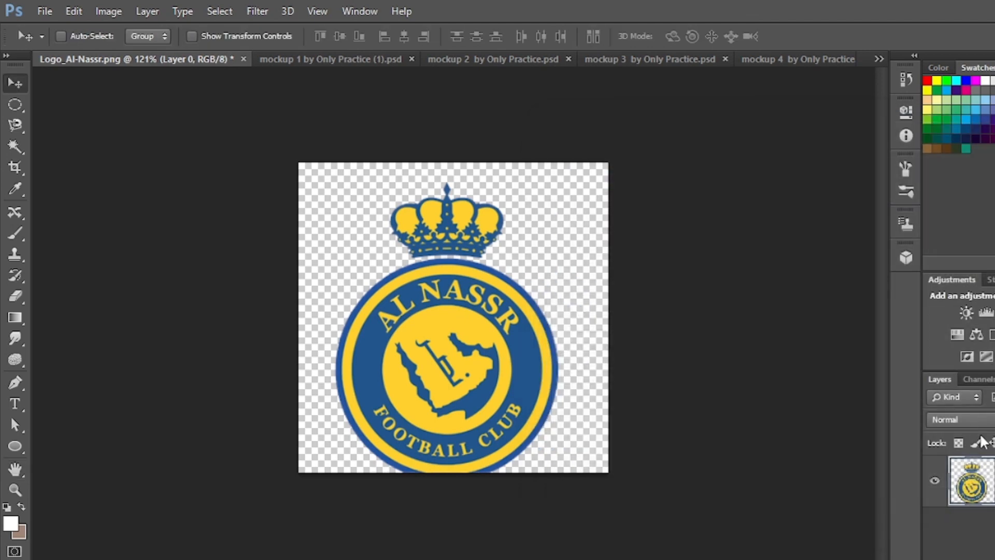
right_click(968, 482)
click(611, 277)
- Copy the Al-Nassr logo from its own document into mockup 4, over the Only Practice text
drag(429, 346, 934, 29)
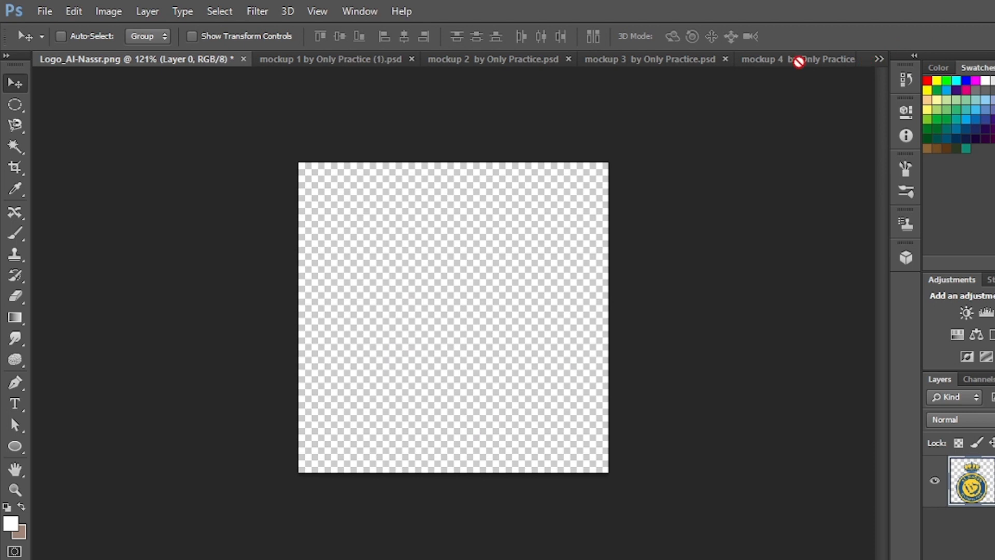
drag(798, 62, 475, 290)
scroll(941, 477, down, 2)
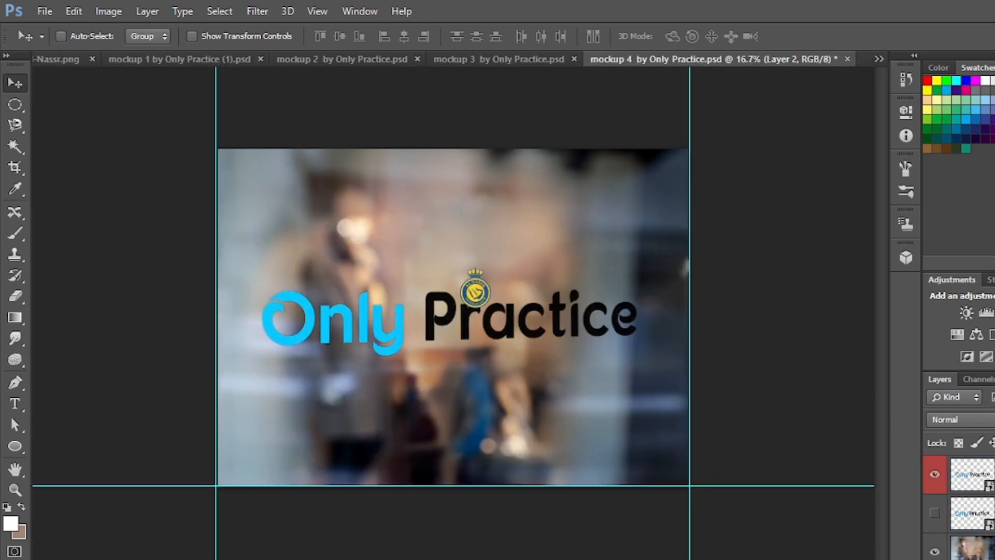
scroll(941, 477, up, 1)
scroll(958, 508, up, 1)
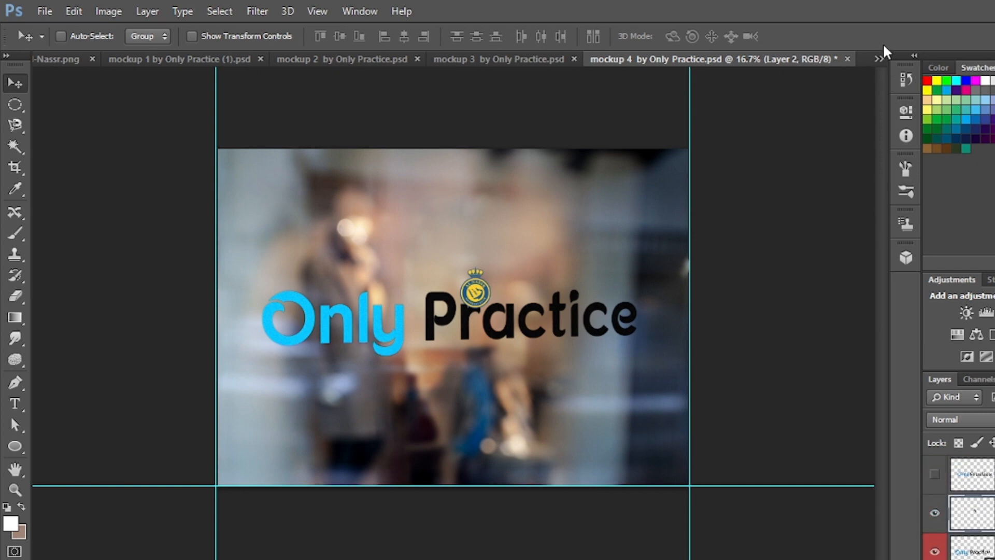
- Copy the small Al-Nassr logo from mockup 4 into the open Vector Smart Object.psb document
click(879, 59)
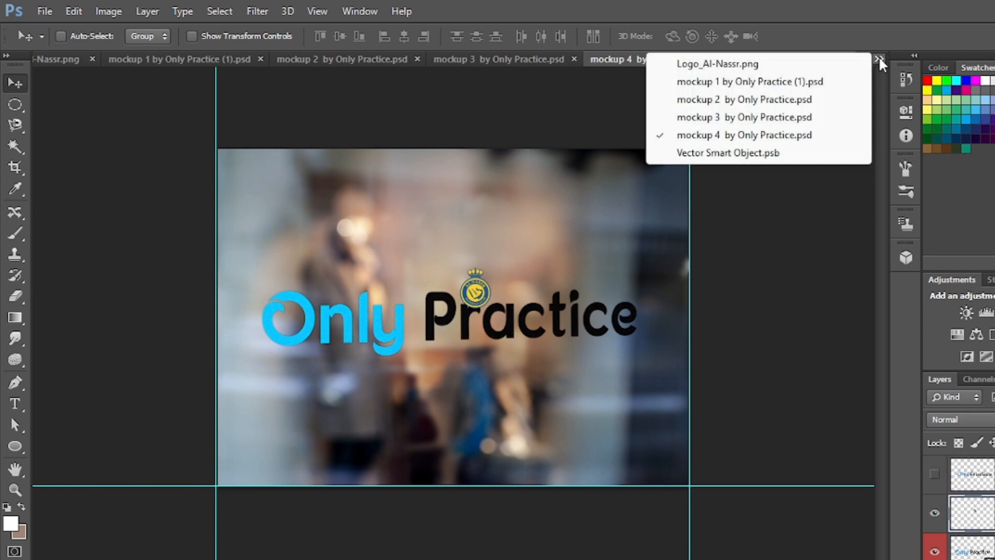
click(719, 154)
click(567, 59)
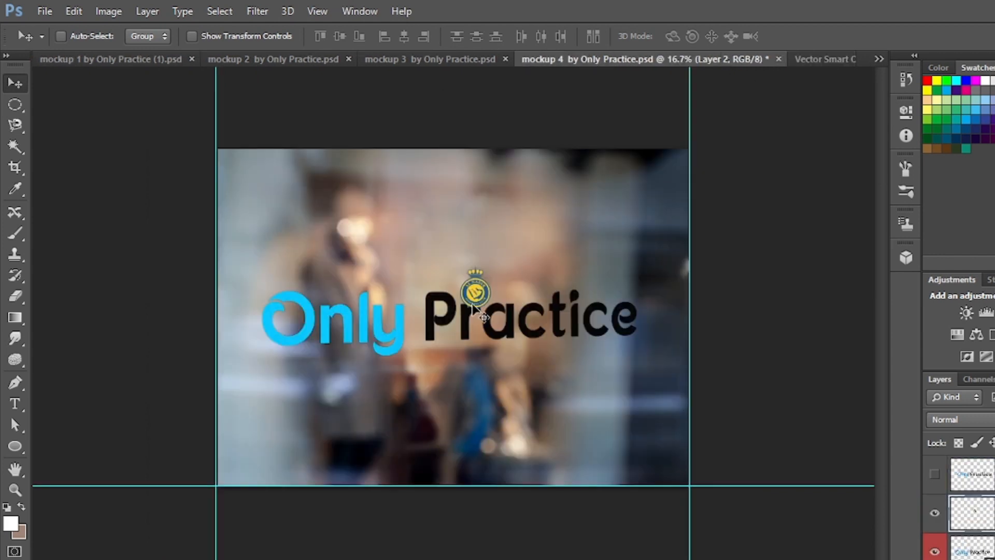
drag(473, 307, 583, 544)
- Enlarge the Al-Nassr logo to nearly the canvas height and centre it over the Only Practice text
key(ctrl+t)
drag(551, 423, 575, 472)
drag(458, 359, 465, 360)
click(811, 36)
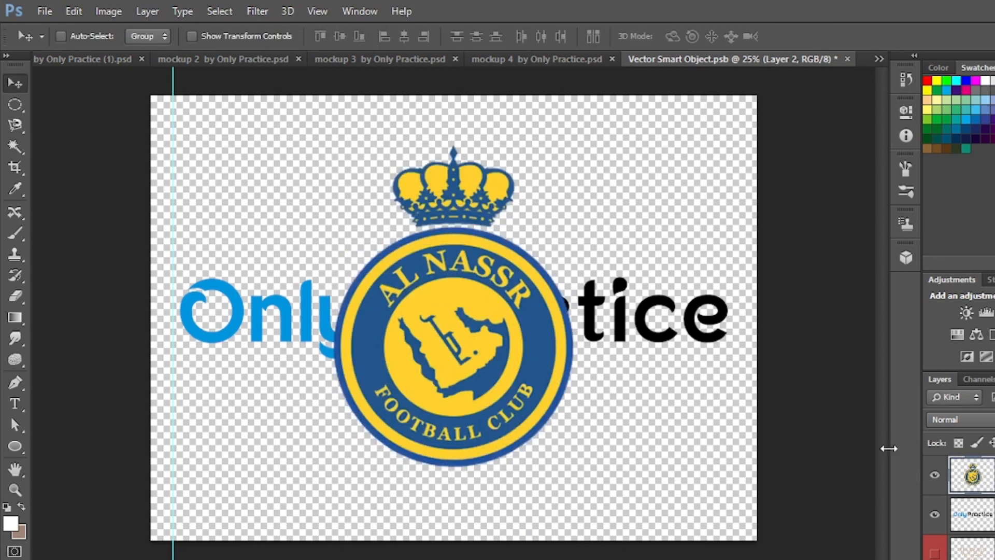
- Hide the Only Practice layer, then close Vector Smart Object.psb with its changes saved
click(935, 514)
click(847, 58)
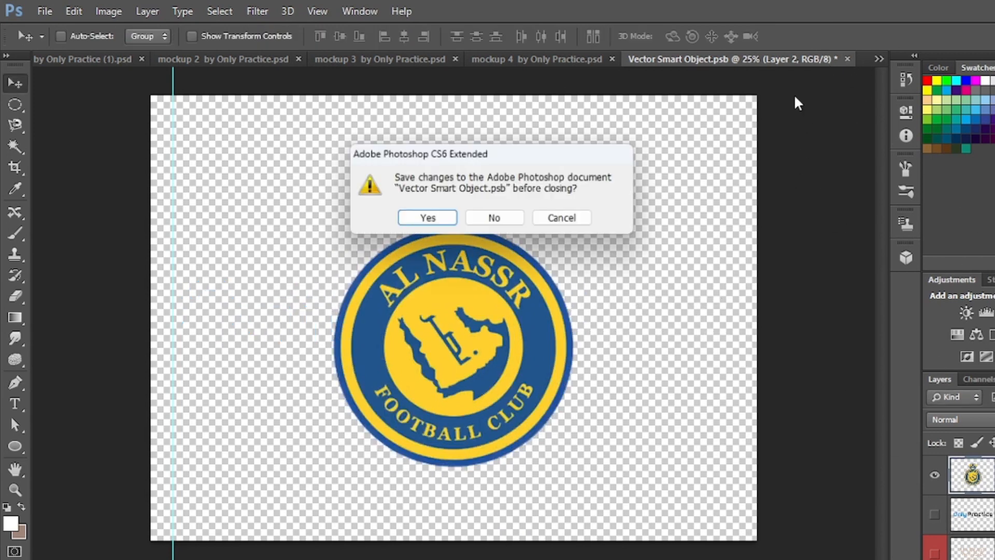
click(449, 224)
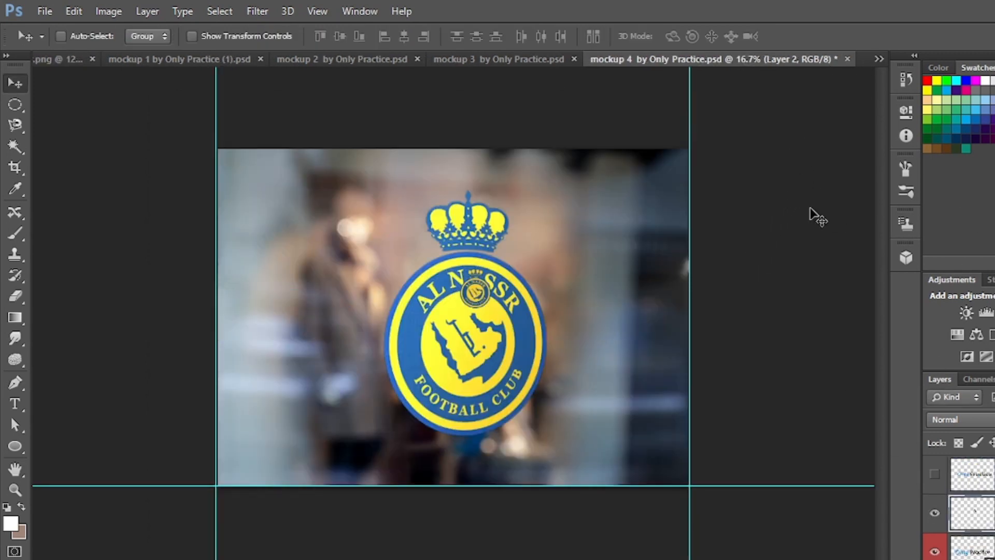
- Move the stray small Al-Nassr logo in mockup 4 off the canvas, beyond the image's edge
drag(484, 290, 864, 363)
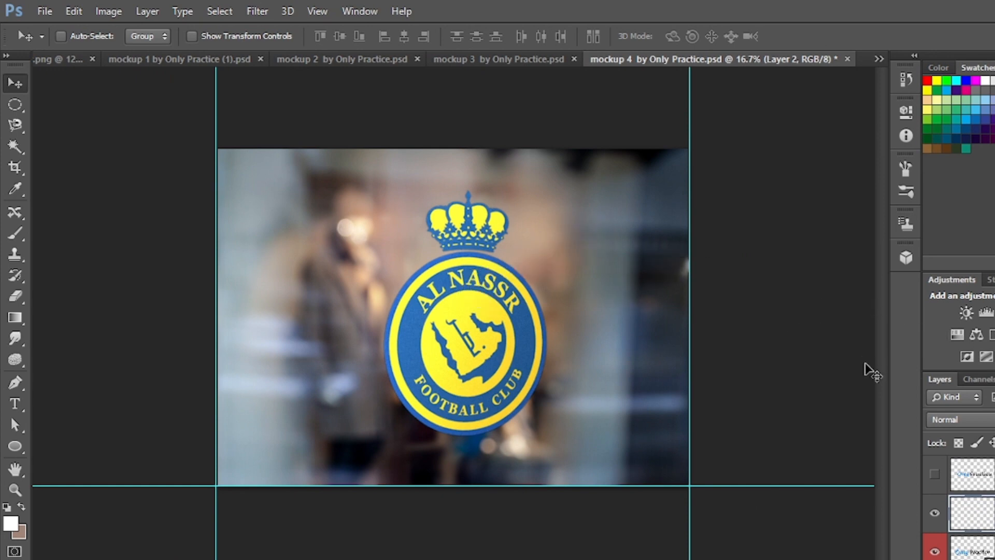
scroll(546, 318, up, 3)
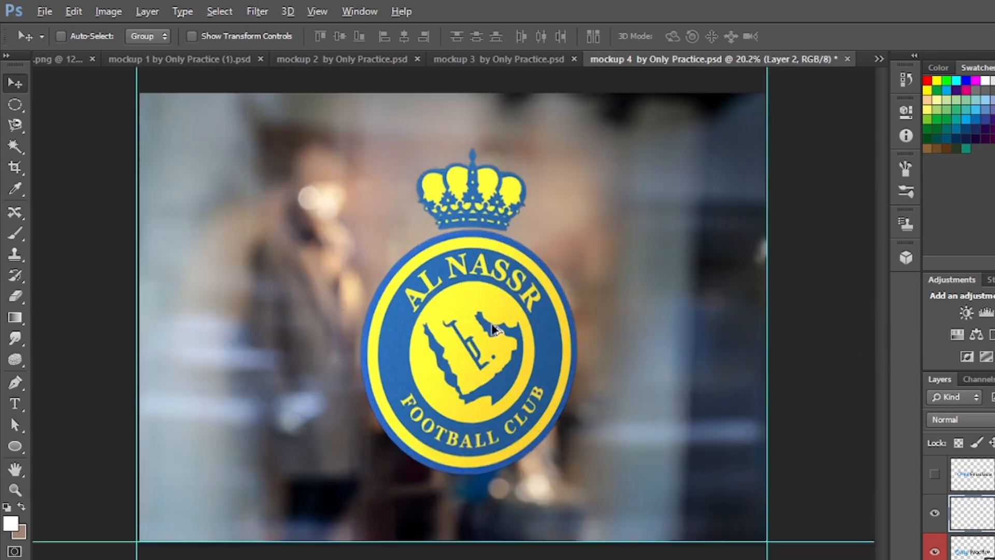
scroll(515, 317, down, 5)
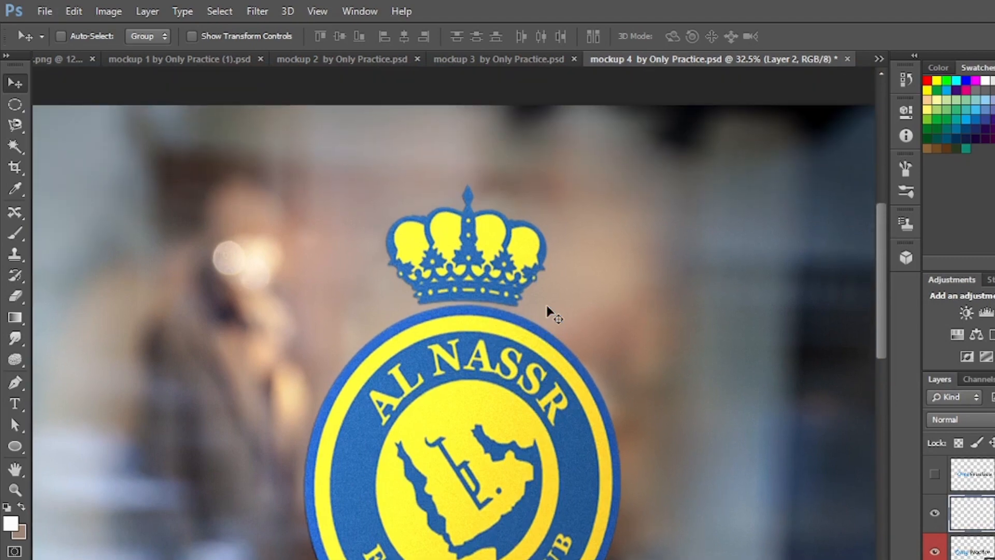
key(alt)
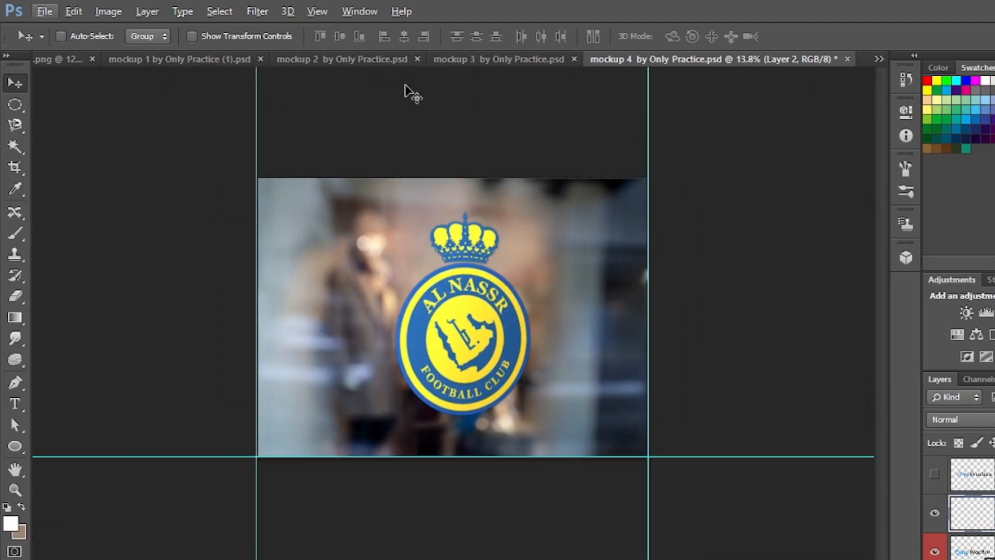
- Open mockup 5 by Only Practice from the Downloads folder and open the contents of its Your Logo Here smart object
click(40, 11)
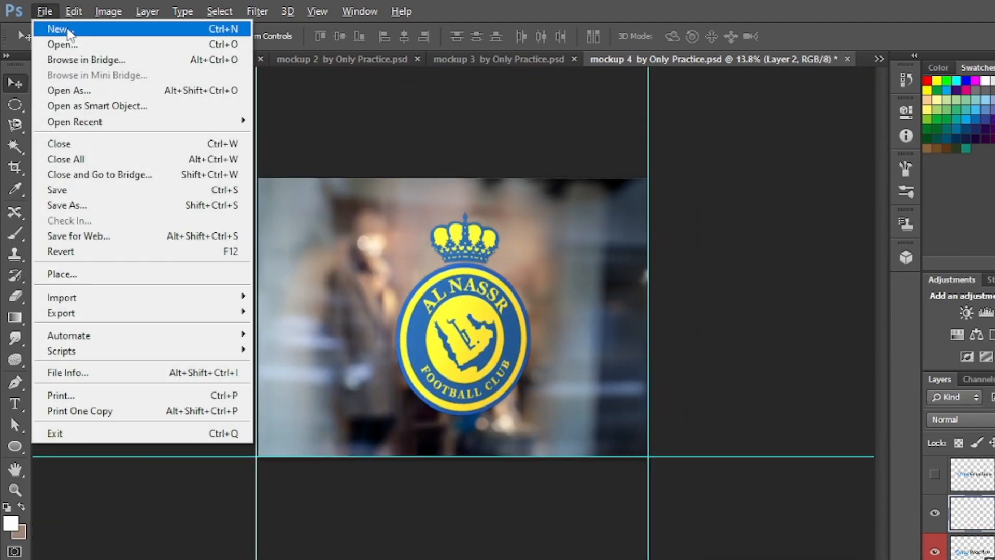
click(65, 44)
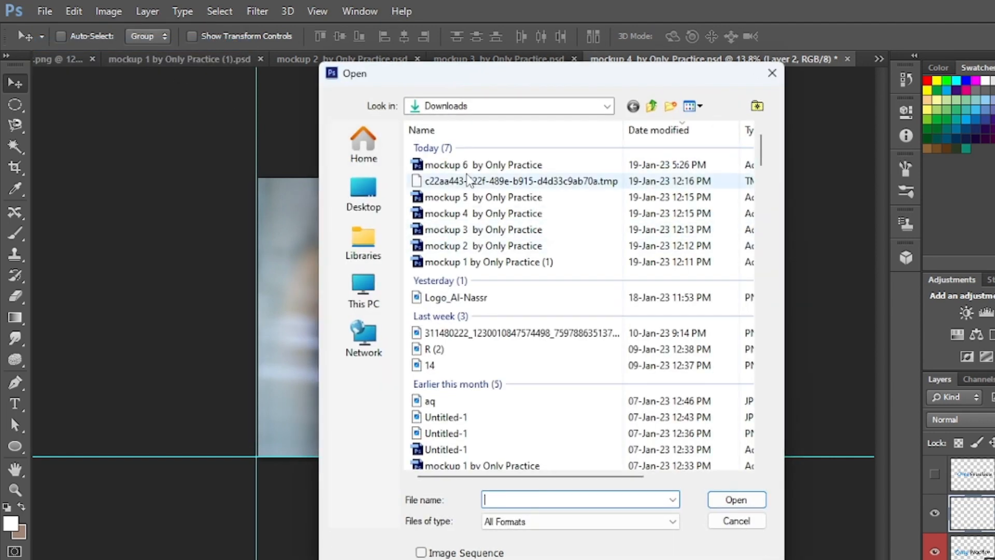
click(446, 197)
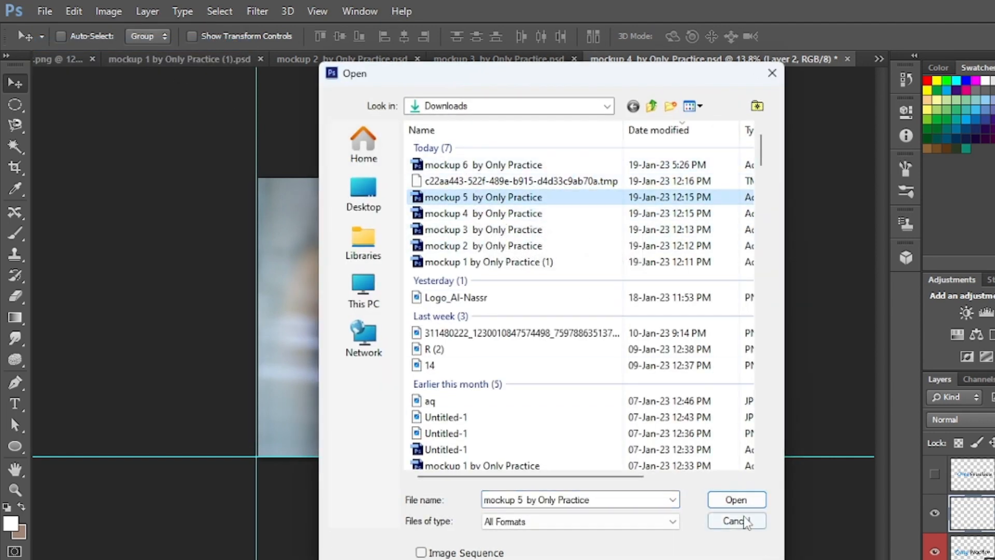
click(749, 499)
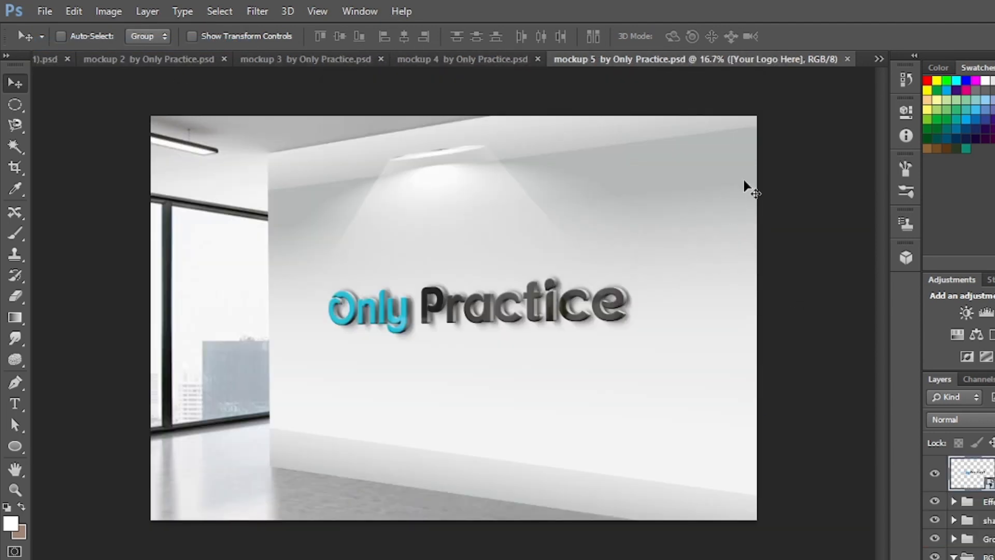
double_click(989, 484)
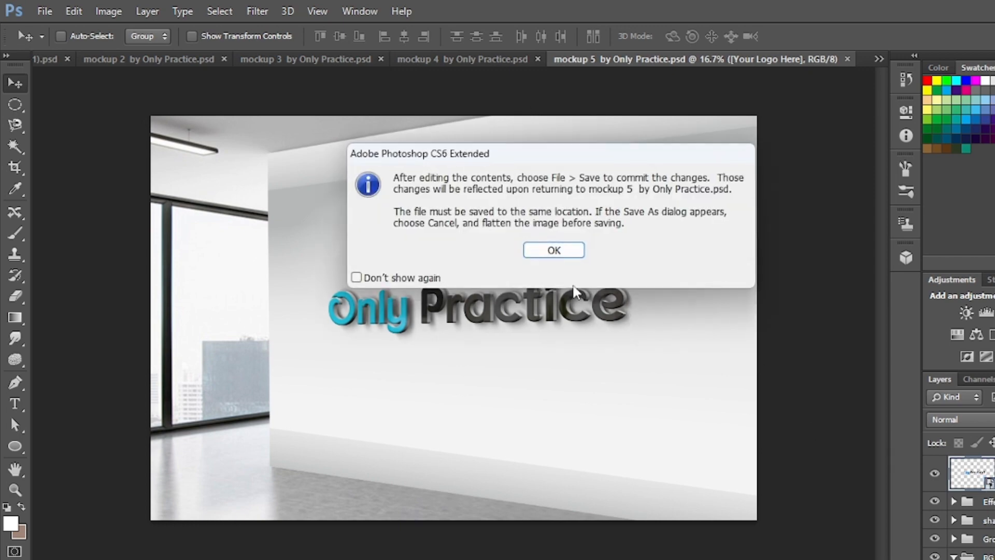
click(561, 251)
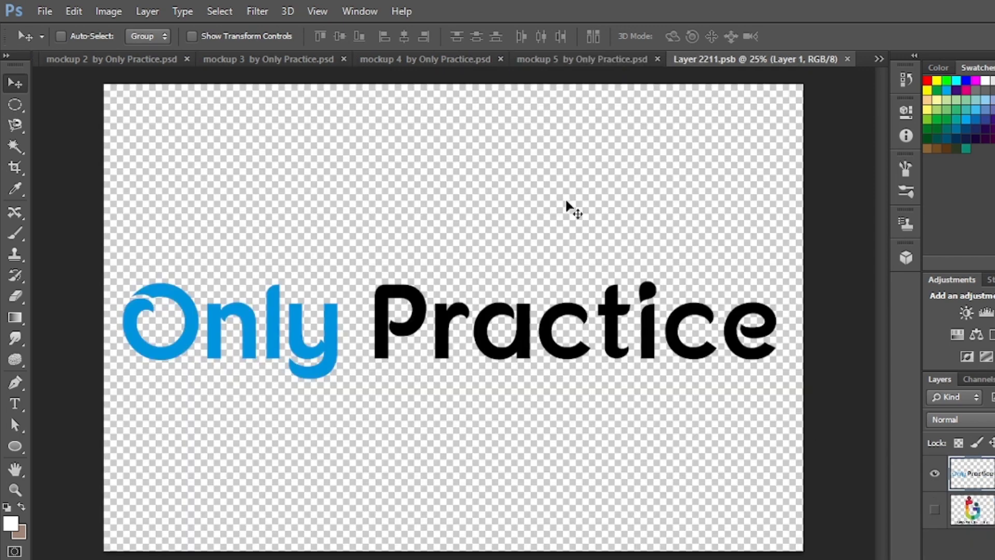
- Try to bring the small Al-Nassr logo parked outside mockup 4's canvas into Layer 2211.psb
click(556, 59)
click(456, 59)
drag(843, 401, 540, 356)
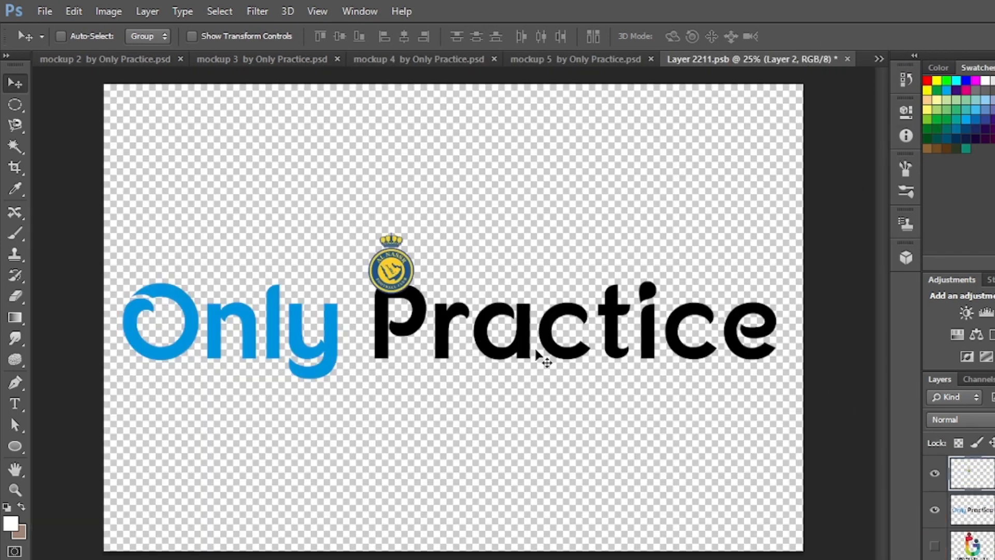
- Try scaling the Al-Nassr logo to about 530% and centring it over the Only Practice text
key(ctrl+t)
drag(415, 292, 574, 507)
drag(525, 419, 495, 319)
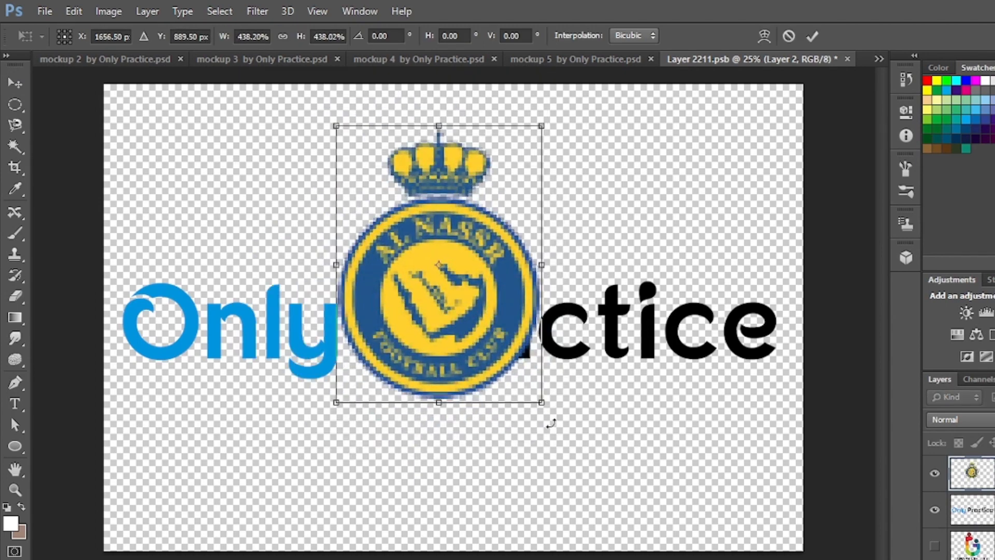
drag(542, 403, 589, 462)
drag(502, 366, 502, 388)
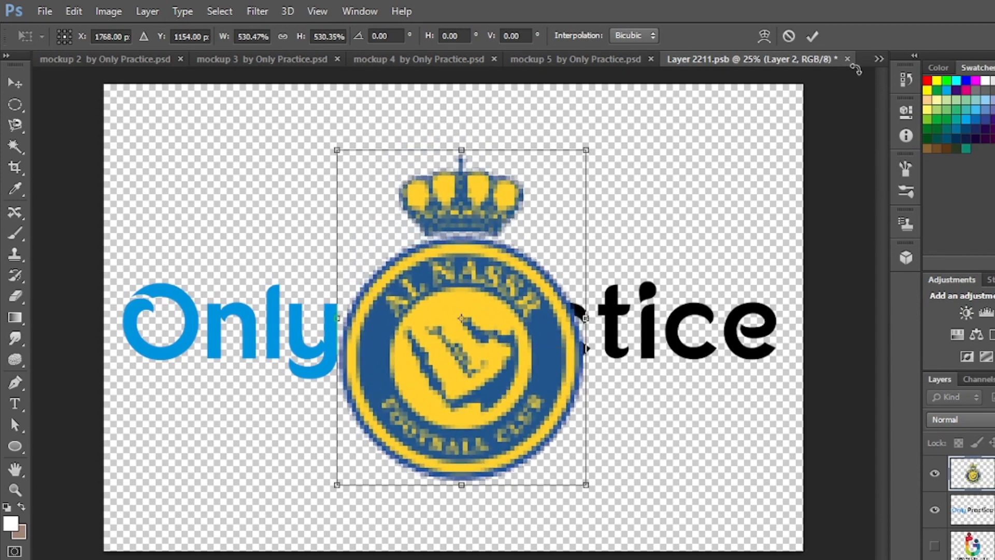
click(812, 36)
- Try to hide the Only Practice layer and close Layer 2211.psb with the logo change saved
click(935, 509)
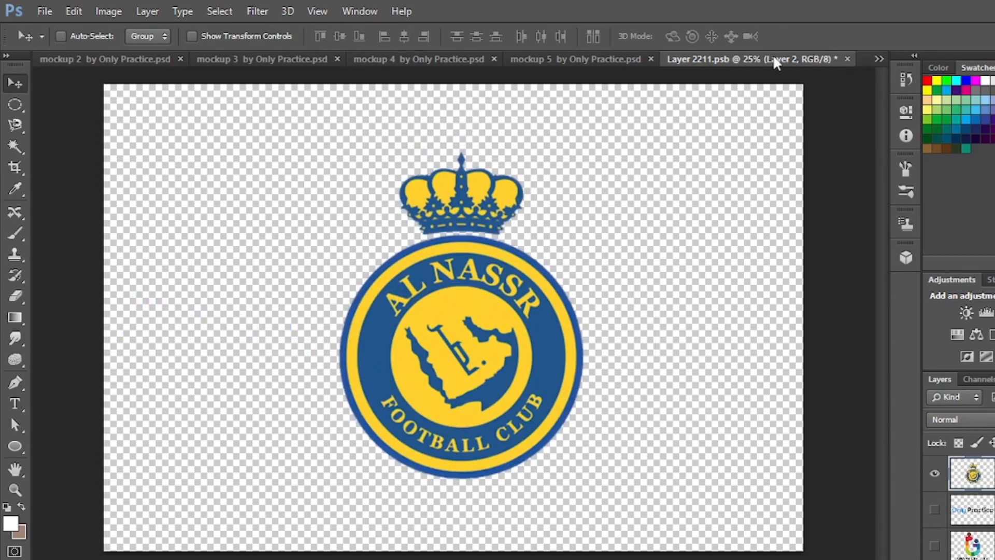
click(847, 59)
key(Return)
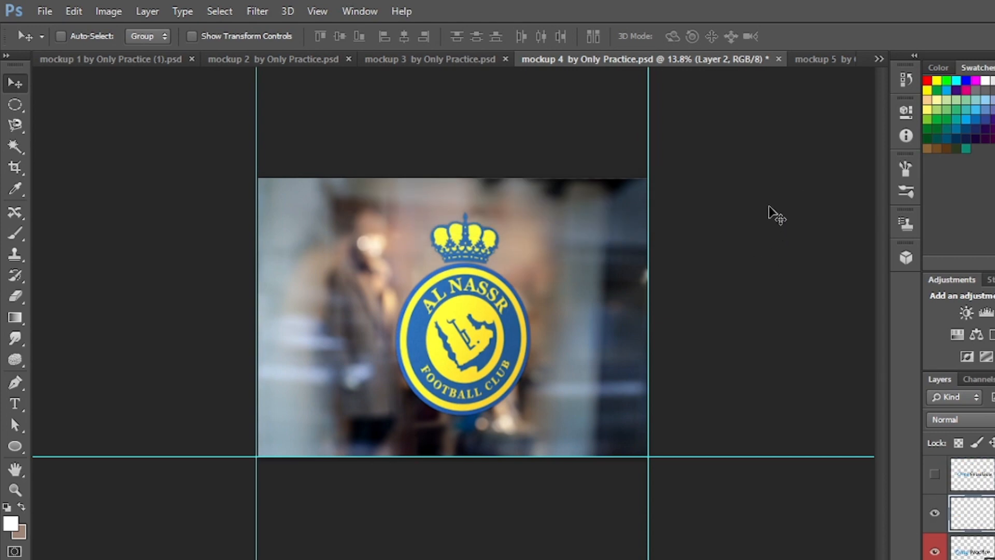
- Return to mockup 5 and reopen the contents of its Your Logo Here smart object
click(832, 59)
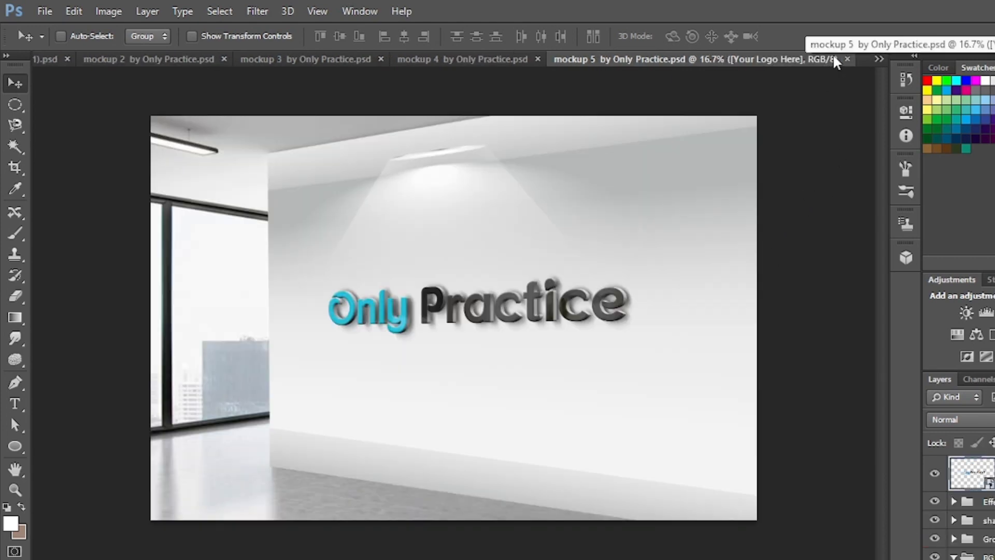
click(877, 59)
click(870, 57)
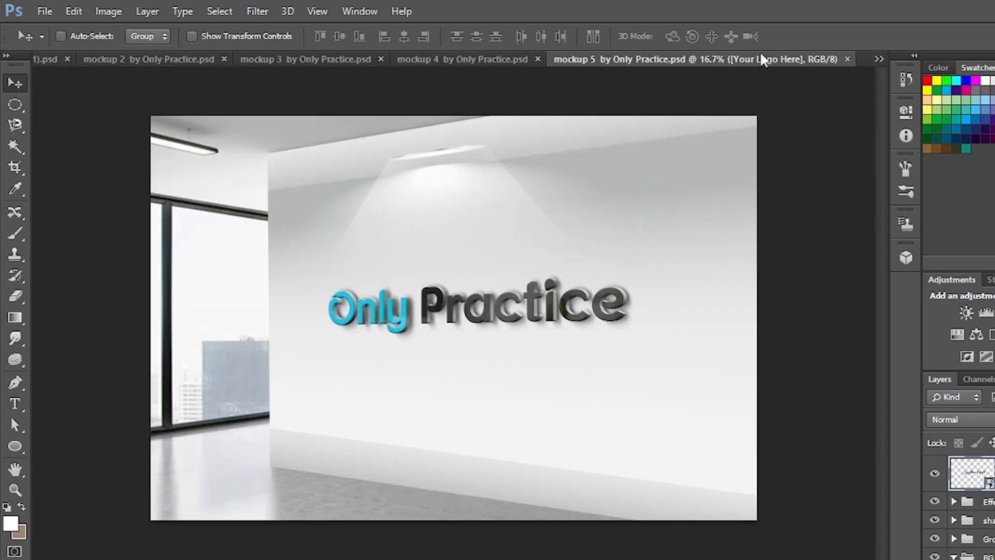
click(481, 59)
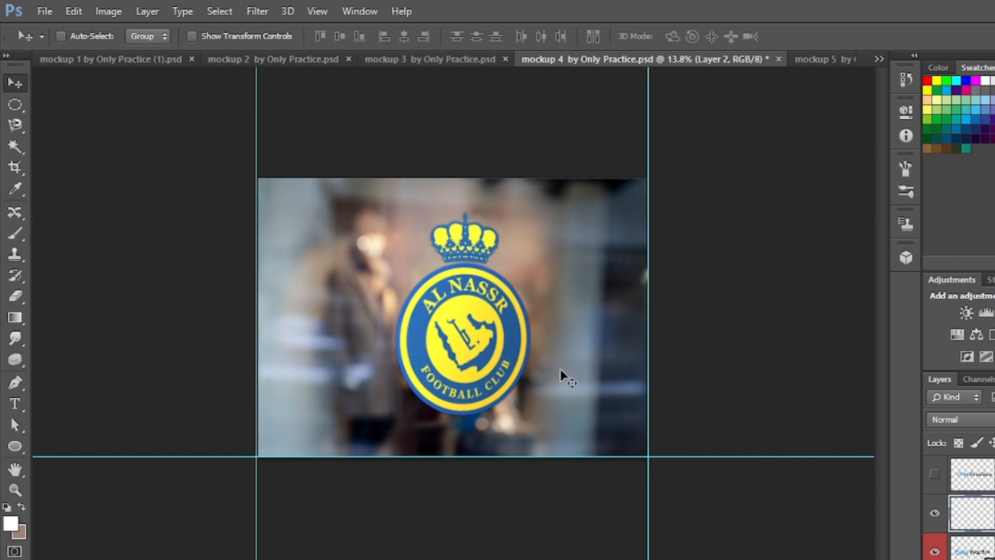
click(825, 59)
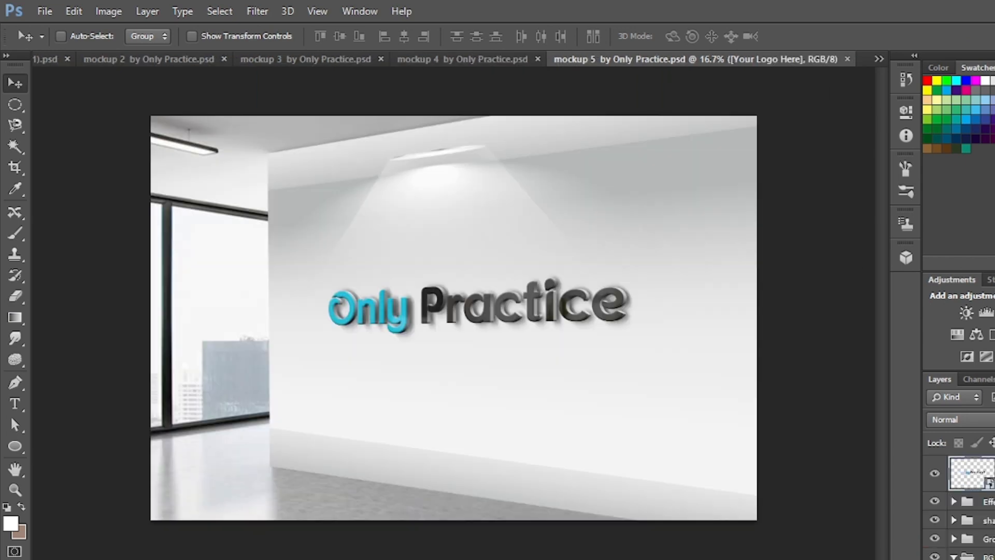
double_click(989, 483)
click(570, 250)
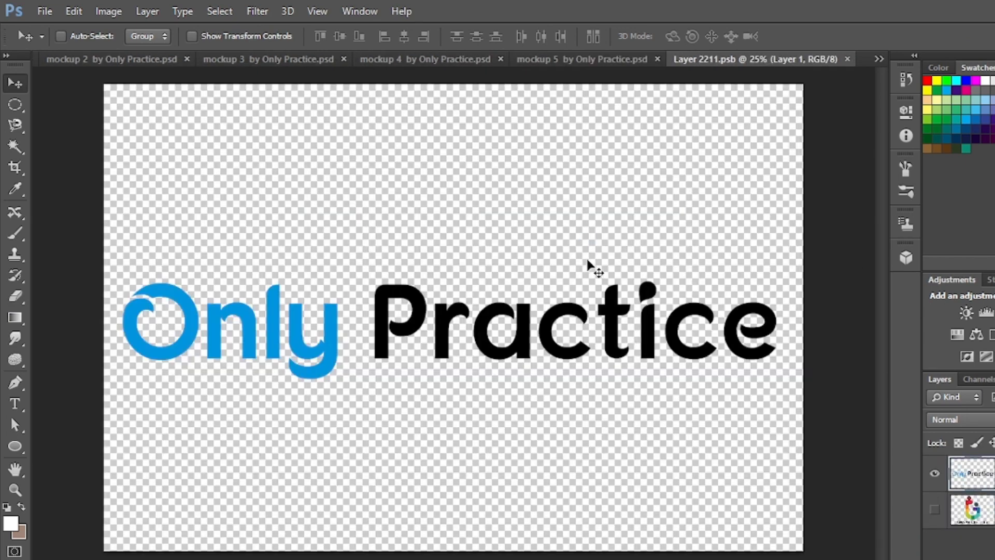
- Copy the small Al-Nassr logo parked outside mockup 4's canvas into the reopened Layer 2211.psb
click(601, 59)
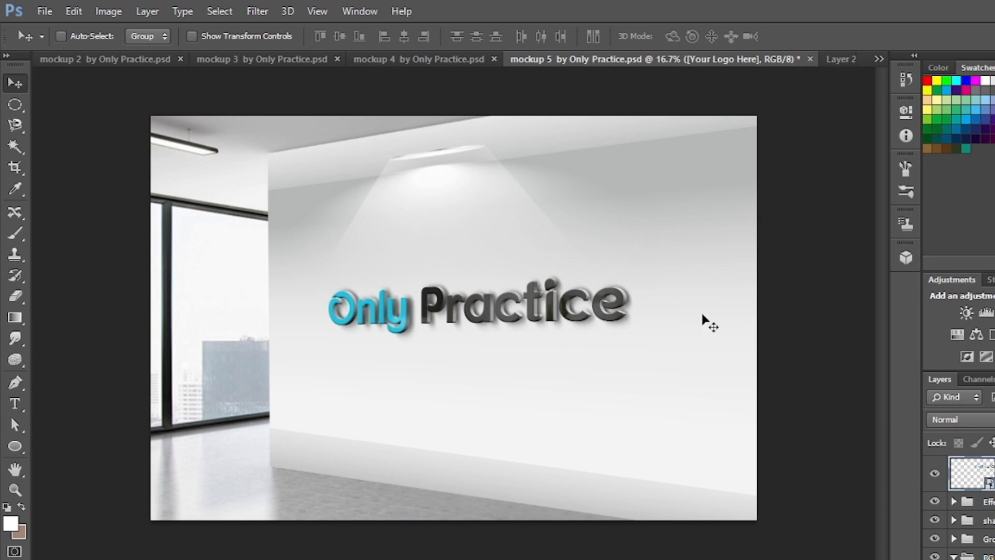
click(427, 59)
drag(773, 387, 456, 284)
- Scale the Al-Nassr logo to about 511% and centre it on the Layer 2211.psb canvas
scroll(456, 283, down, 1)
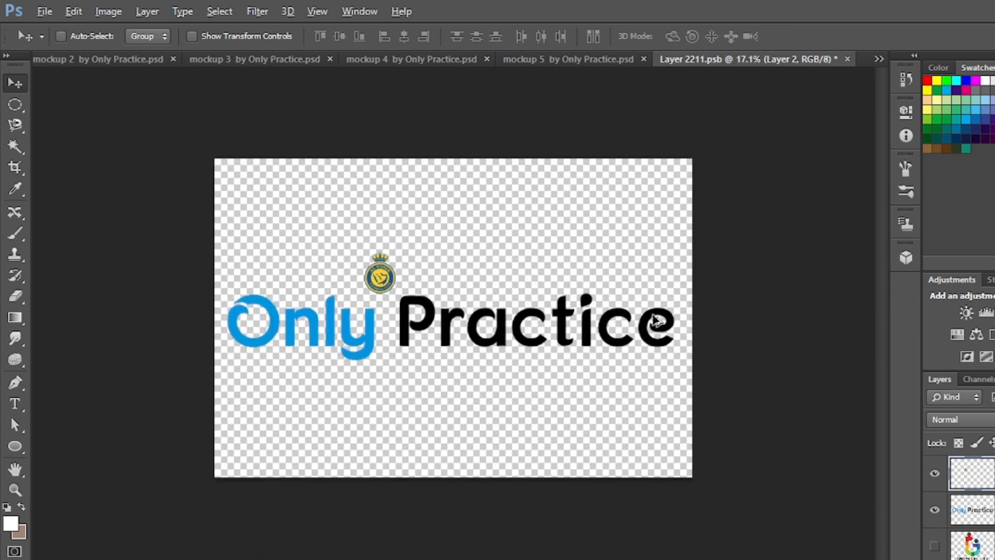
key(ctrl+t)
drag(396, 294, 528, 471)
drag(491, 403, 496, 358)
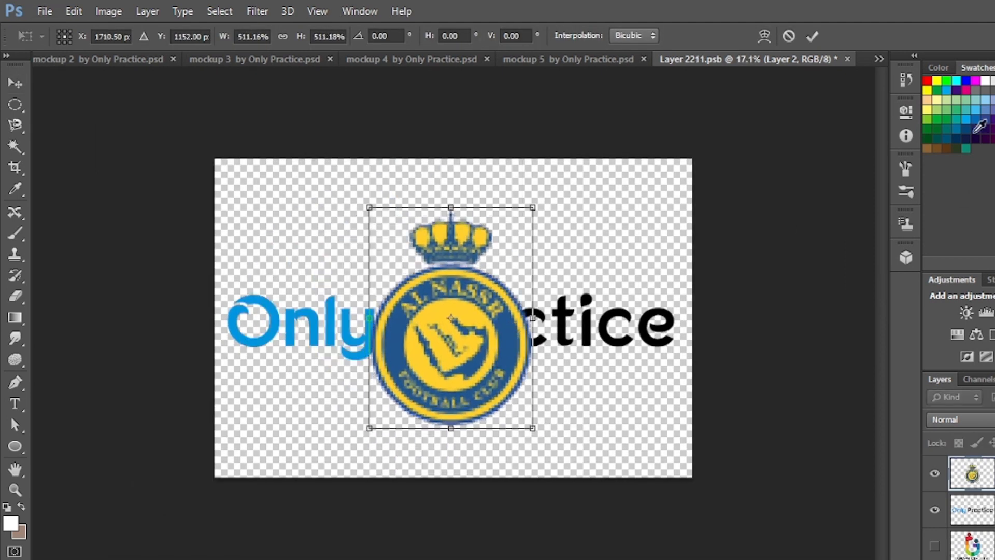
key(Return)
- Hide the Only Practice layer, save and close Layer 2211.psb, and bring up mockup 5
click(934, 511)
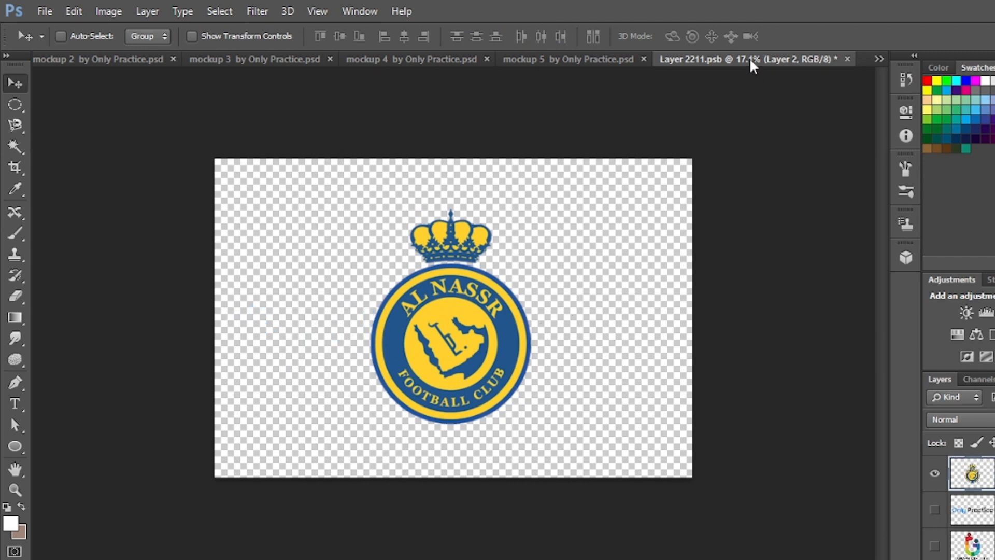
click(847, 59)
key(Return)
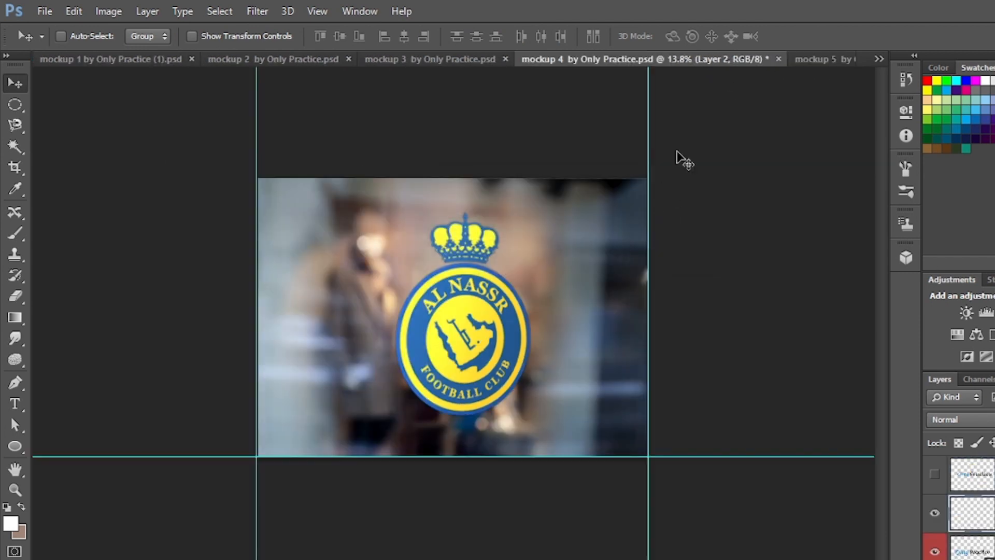
click(813, 60)
scroll(380, 389, up, 3)
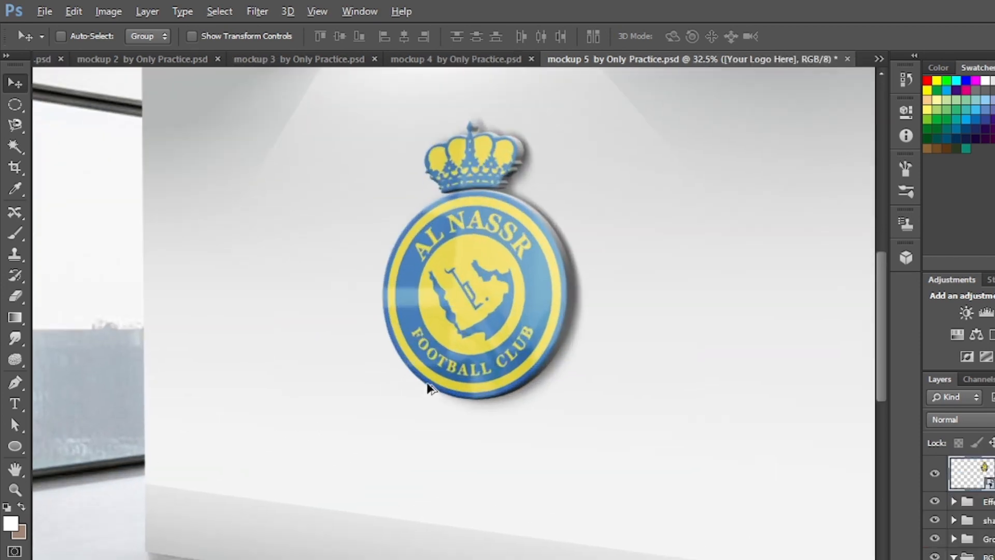
scroll(427, 386, up, 1)
drag(533, 275, 539, 305)
scroll(472, 342, down, 3)
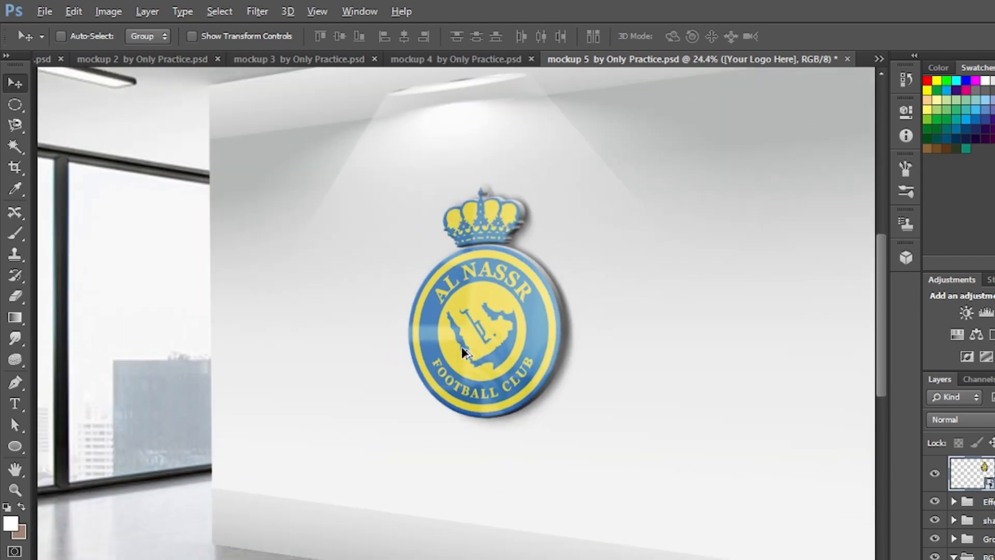
- Open mockup 6 by Only Practice from the Downloads folder and open the contents of its Your Logo smart object
click(45, 11)
click(64, 41)
click(482, 165)
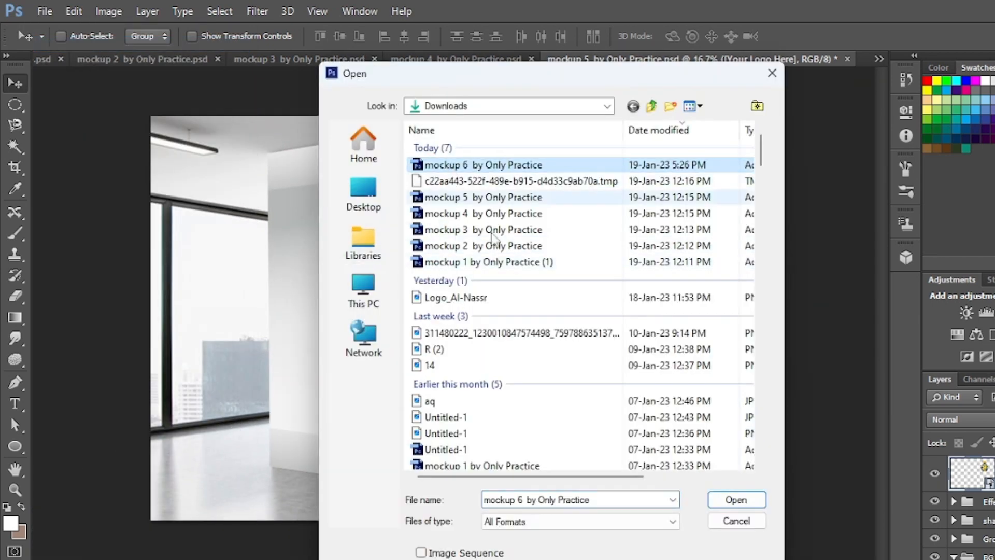
click(736, 499)
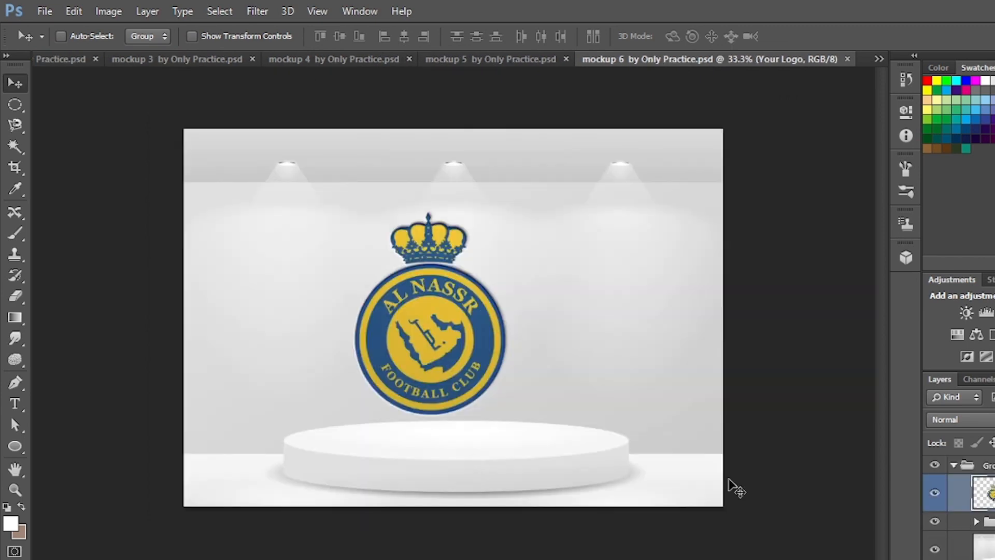
click(551, 249)
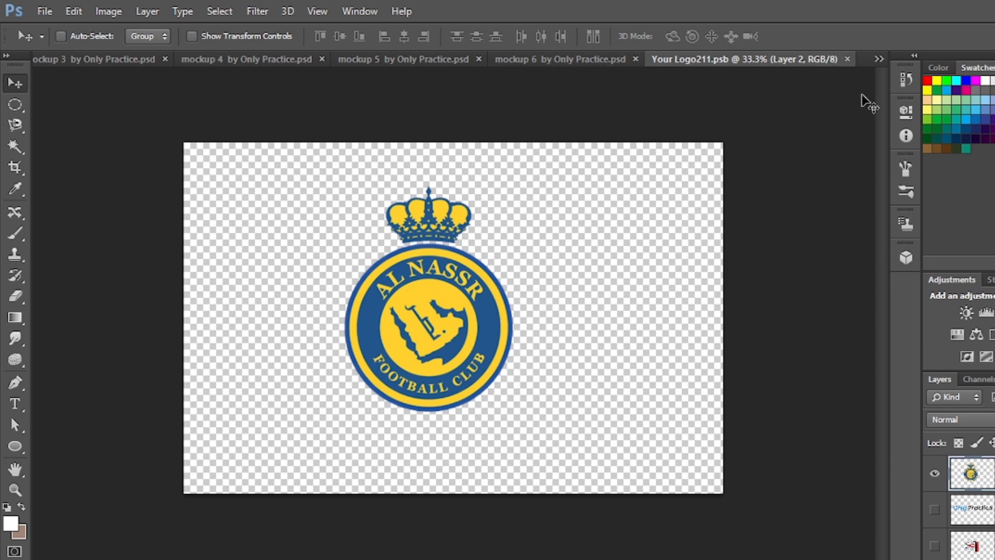
- Check the Al-Nassr logo on mockup 6 against its smart object contents and close Your Logo211.psb
click(846, 59)
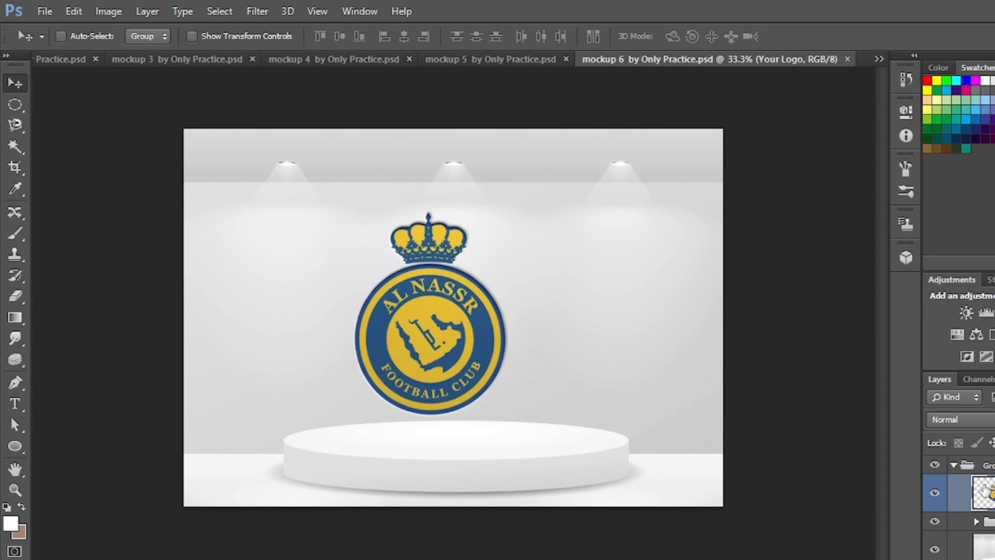
click(554, 247)
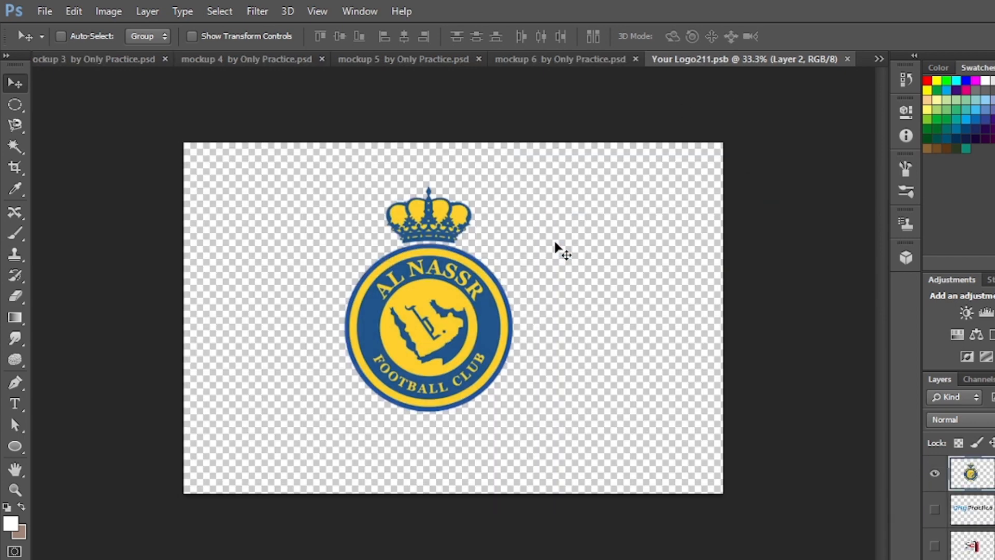
click(561, 59)
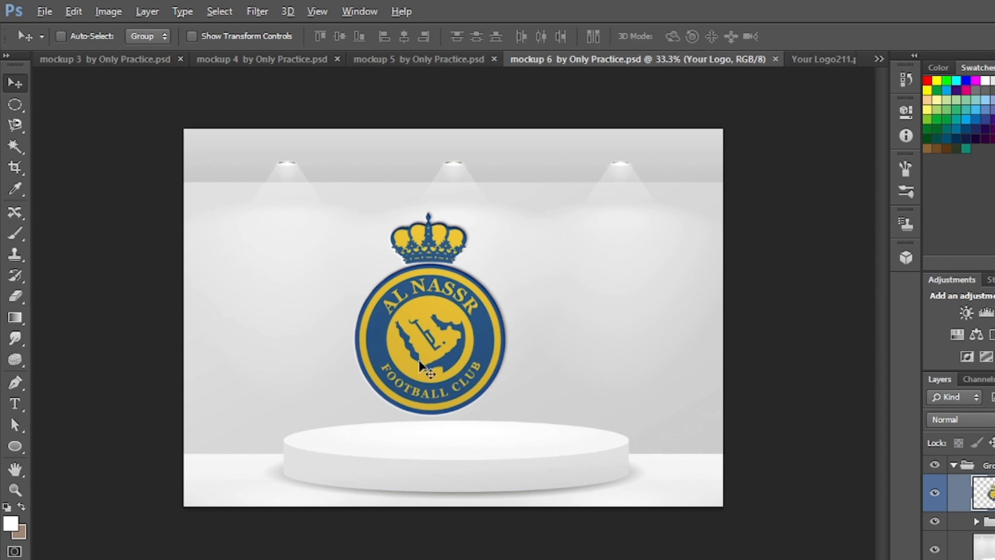
scroll(654, 200, down, 1)
click(831, 59)
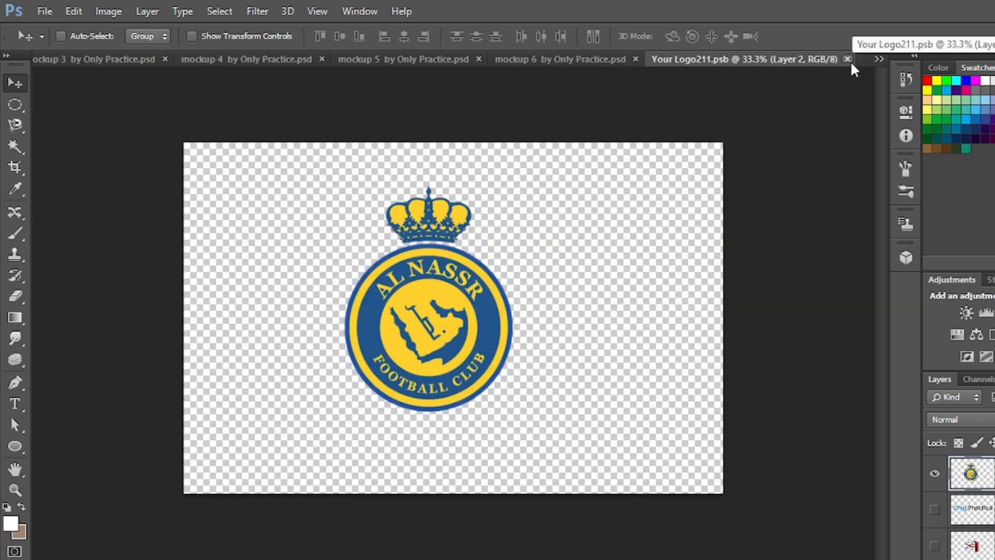
click(849, 60)
- Review the Al-Nassr logo in each open document from mockup 2 through mockup 6, and return to mockup 2 to view its whole canvas
click(72, 57)
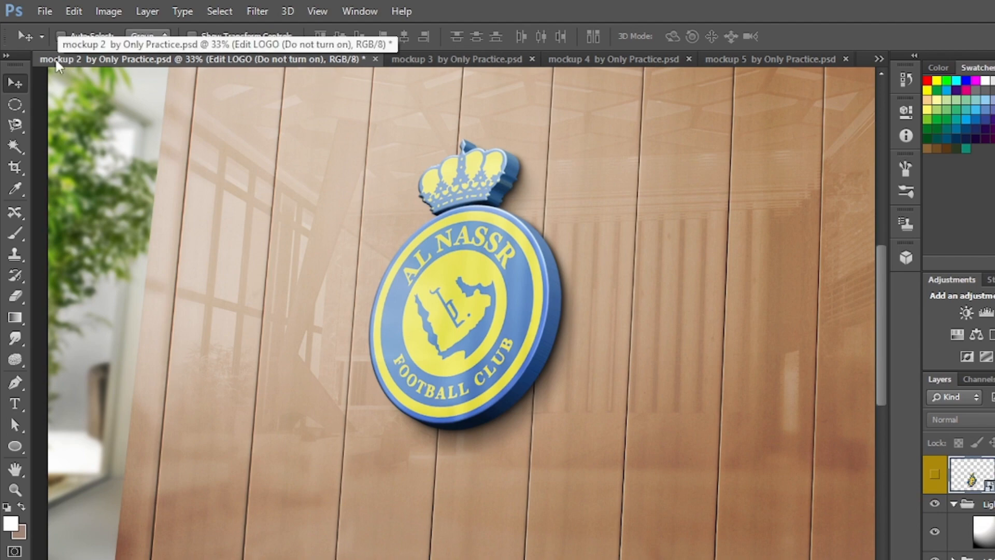
click(418, 61)
click(588, 60)
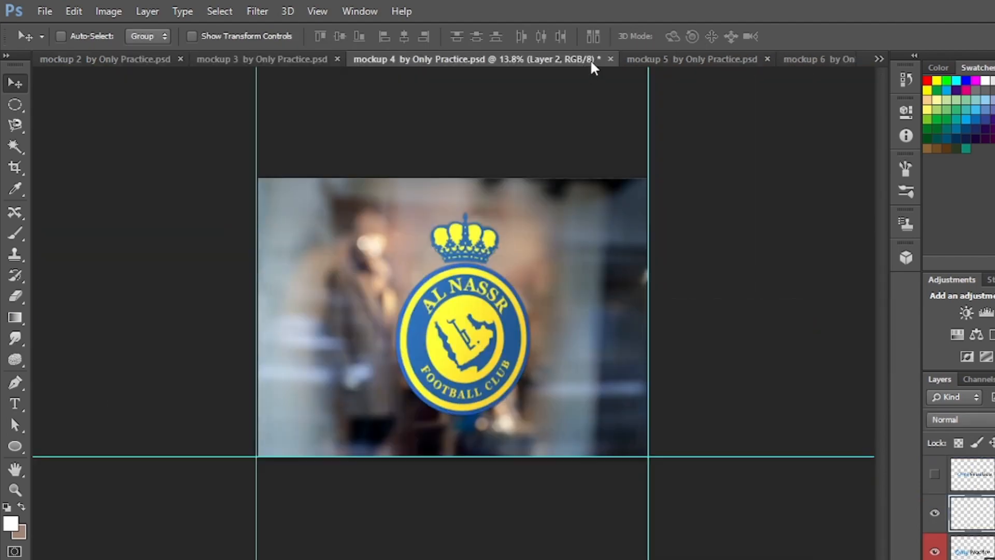
click(713, 60)
click(831, 58)
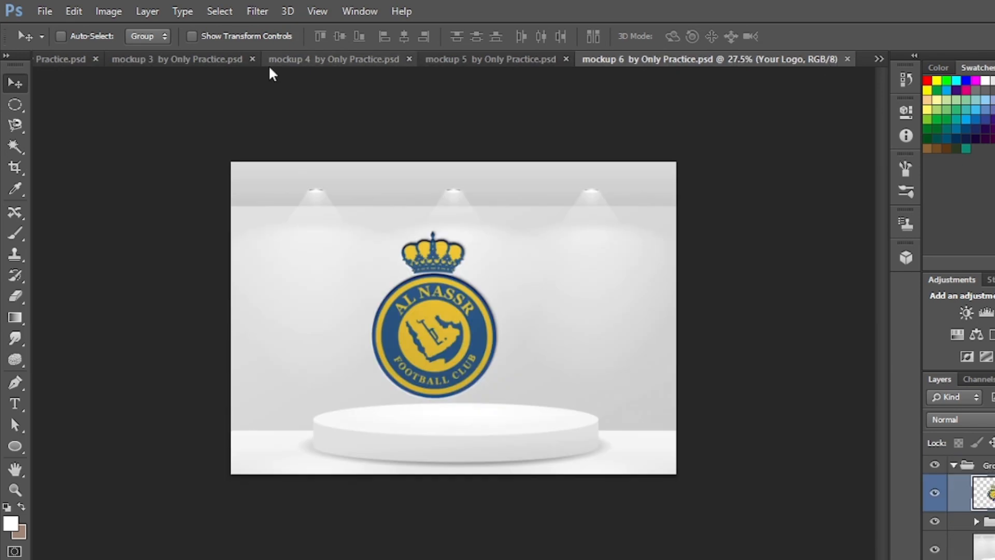
click(877, 58)
click(877, 57)
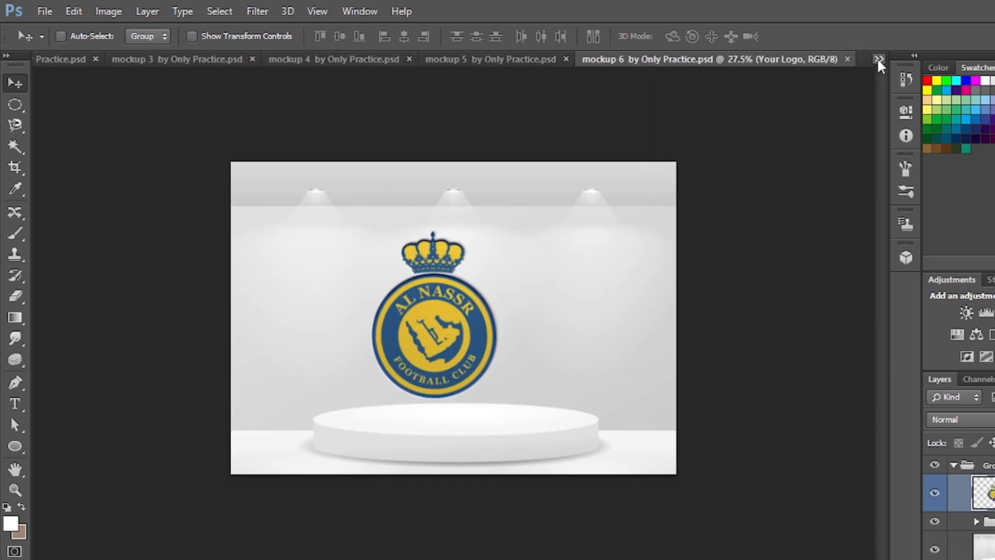
click(45, 59)
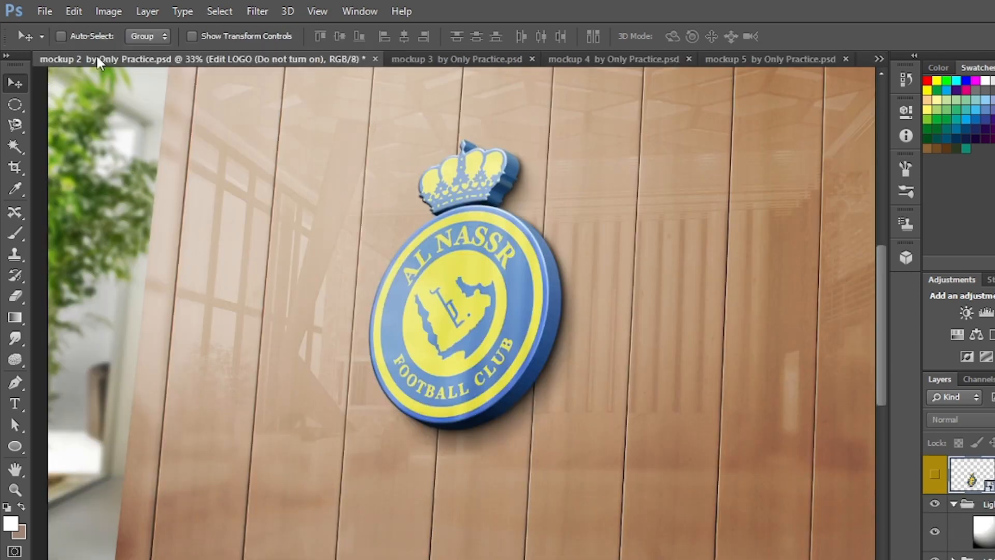
scroll(331, 370, down, 1)
scroll(332, 371, down, 2)
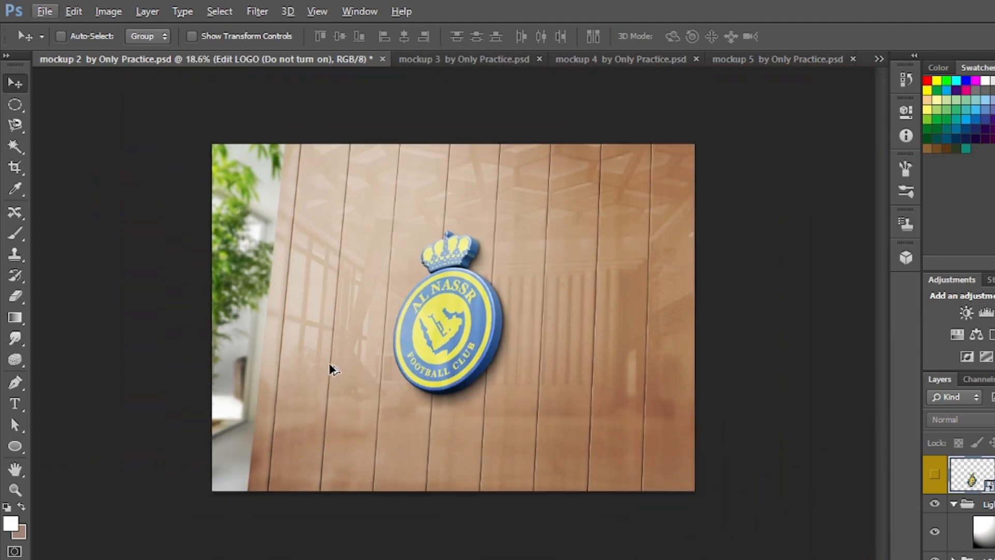